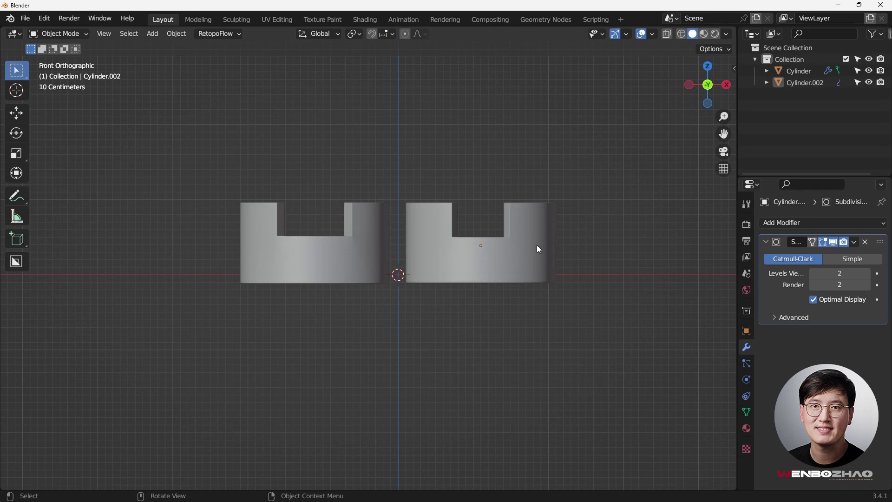
# - Examine the surface shading and notch corners of the Cylinder object from several angles
pyautogui.scroll(2, 533, 251)
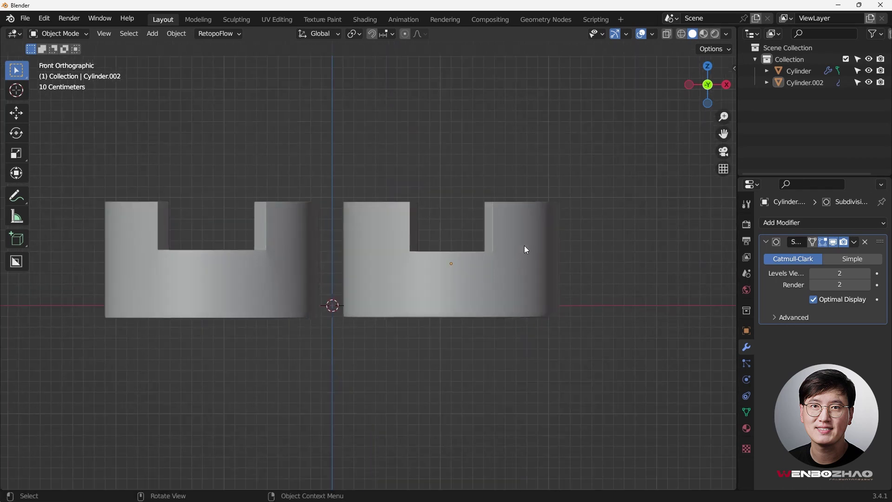
pyautogui.moveTo(525, 246); pyautogui.dragTo(496, 282, button='middle')
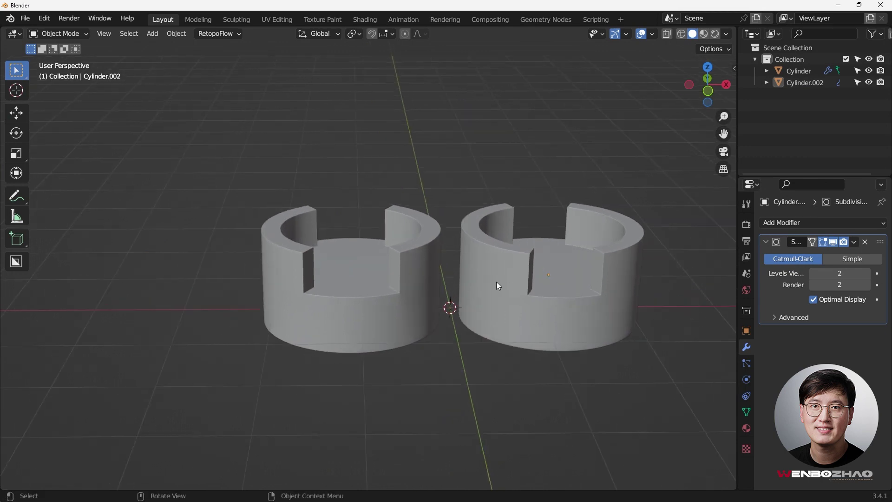
pyautogui.scroll(3, 400, 297)
pyautogui.click(397, 296)
pyautogui.scroll(-2, 448, 297)
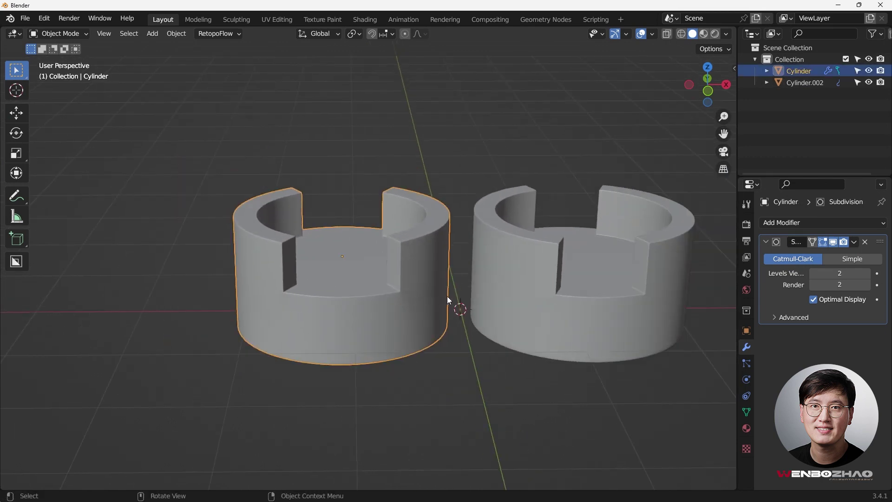
pyautogui.moveTo(447, 297); pyautogui.dragTo(420, 274, button='middle')
pyautogui.scroll(5, 350, 260)
pyautogui.moveTo(350, 260); pyautogui.dragTo(381, 249, button='middle')
pyautogui.scroll(-8, 446, 239)
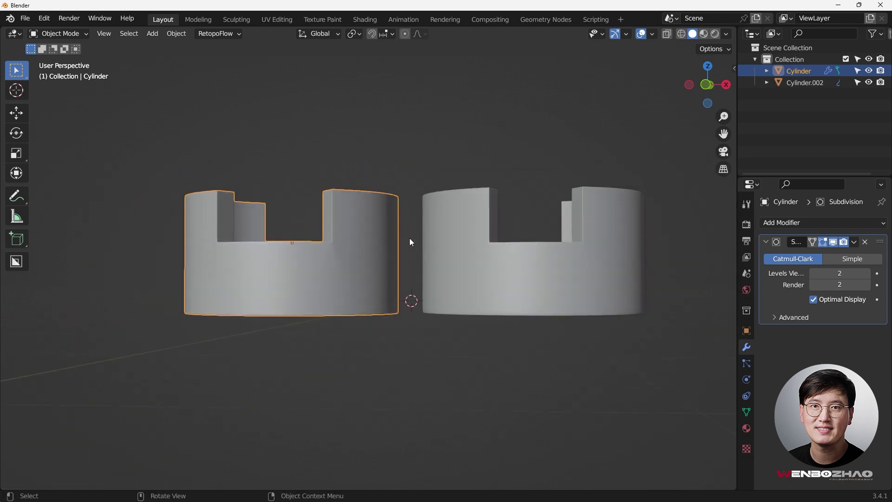
pyautogui.scroll(6, 314, 240)
pyautogui.scroll(-5, 278, 258)
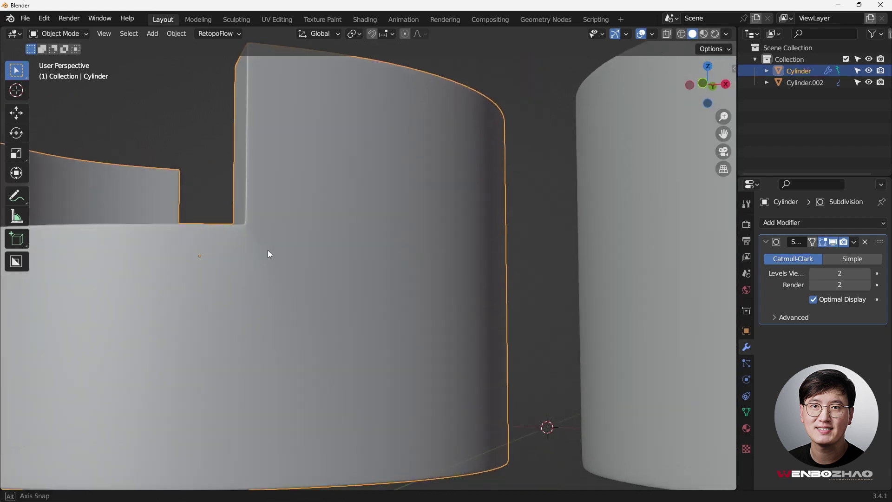
pyautogui.scroll(6, 247, 207)
pyautogui.keyDown('shift'); pyautogui.moveTo(251, 211); pyautogui.dragTo(366, 240, button='middle'); pyautogui.keyUp('shift')
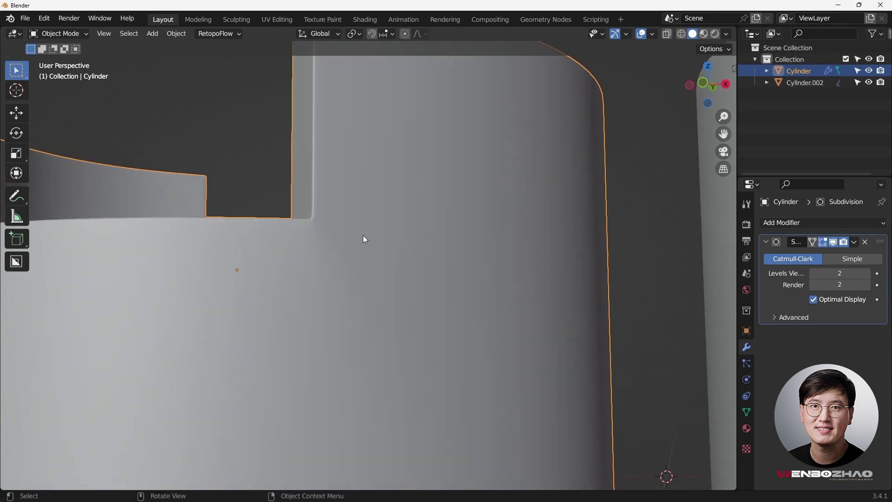
pyautogui.scroll(-5, 329, 224)
pyautogui.scroll(3, 325, 251)
pyautogui.scroll(4, 472, 206)
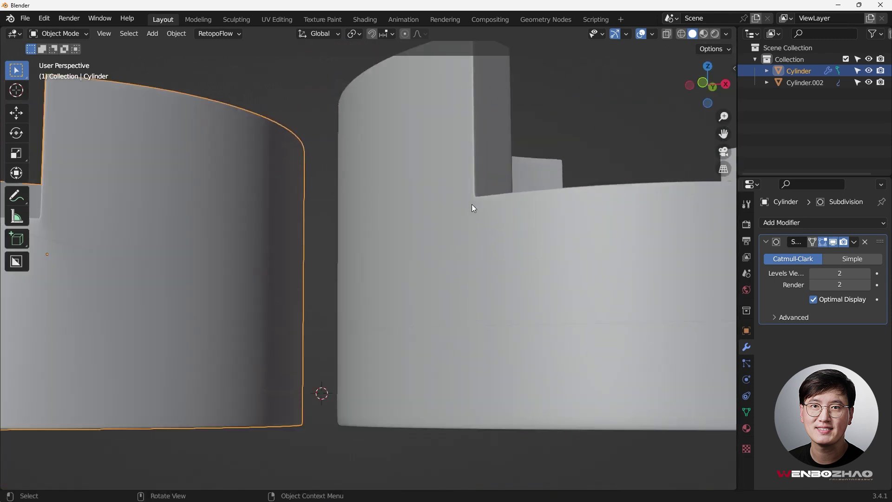
# - Examine the surface shading around the notch corners of Cylinder.002
pyautogui.click(475, 202)
pyautogui.scroll(-4, 411, 219)
pyautogui.scroll(2, 520, 211)
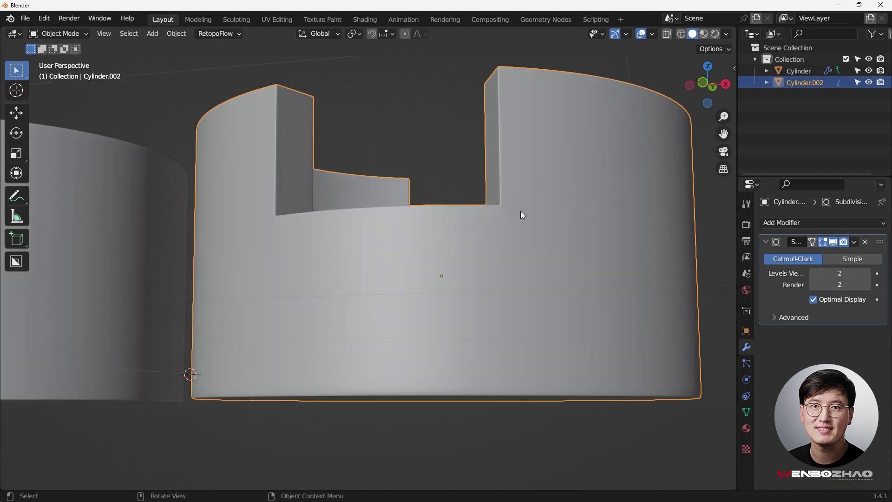
pyautogui.scroll(-1, 502, 213)
pyautogui.moveTo(502, 213); pyautogui.dragTo(529, 238, button='middle')
pyautogui.scroll(-2, 520, 240)
pyautogui.keyDown('shift'); pyautogui.moveTo(426, 245); pyautogui.dragTo(448, 248, button='middle'); pyautogui.keyUp('shift')
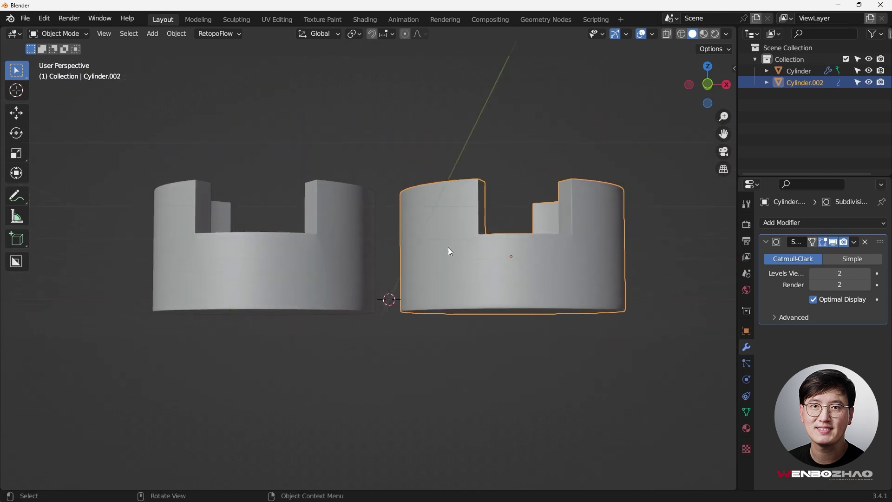
pyautogui.scroll(1, 448, 248)
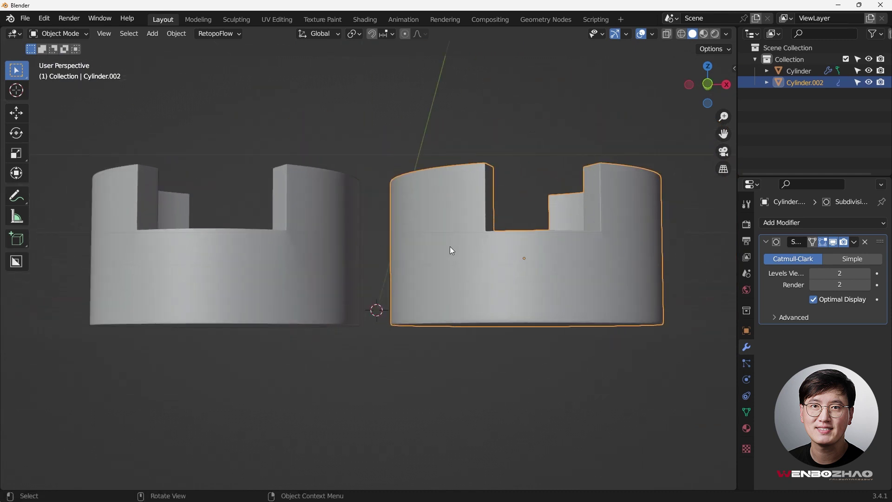
# - Compare the mesh topology of Cylinder.002 and Cylinder by viewing each one in Edit Mode
pyautogui.press('Tab')
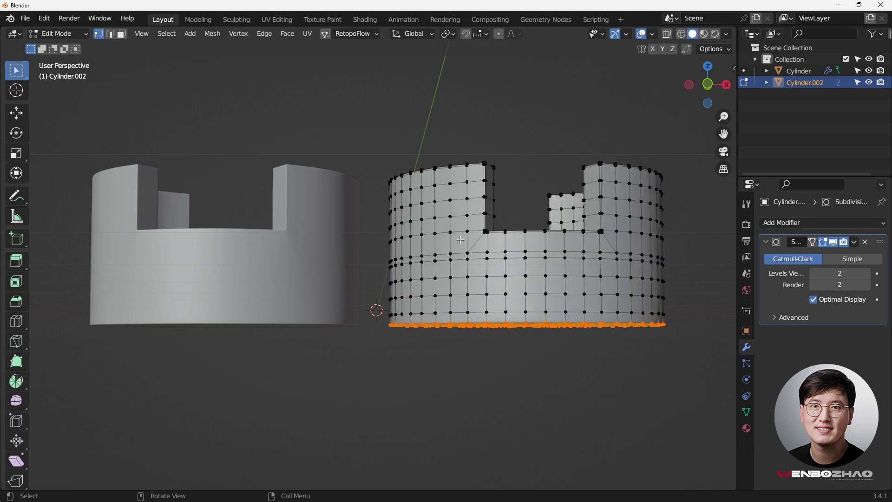
pyautogui.press('Tab')
pyautogui.click(302, 231)
pyautogui.press('Tab')
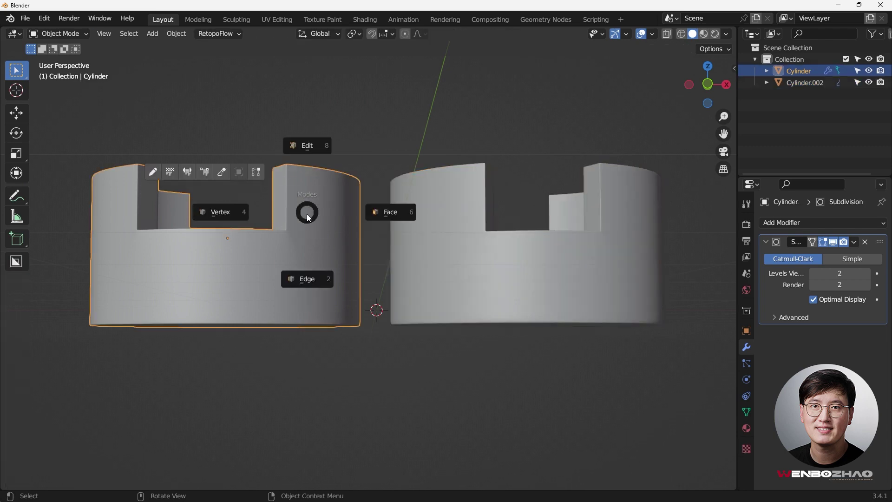
pyautogui.click(304, 162)
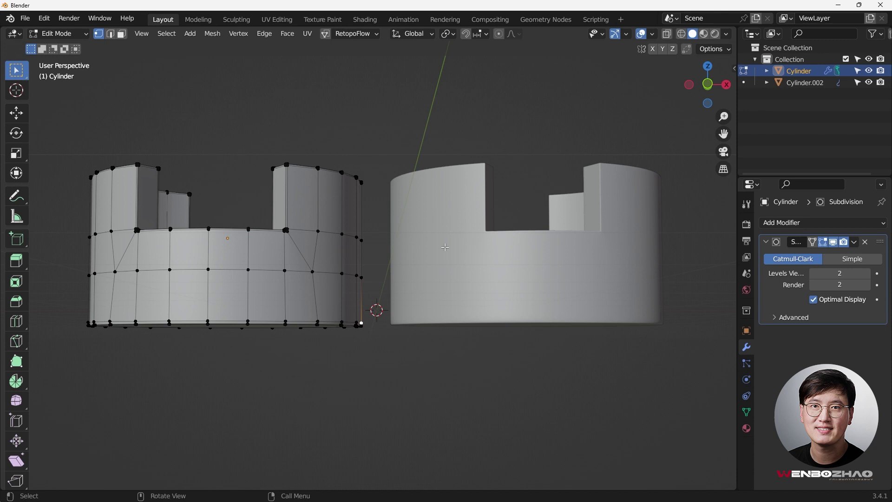
pyautogui.press('Tab')
pyautogui.moveTo(442, 213); pyautogui.dragTo(392, 258, button='middle')
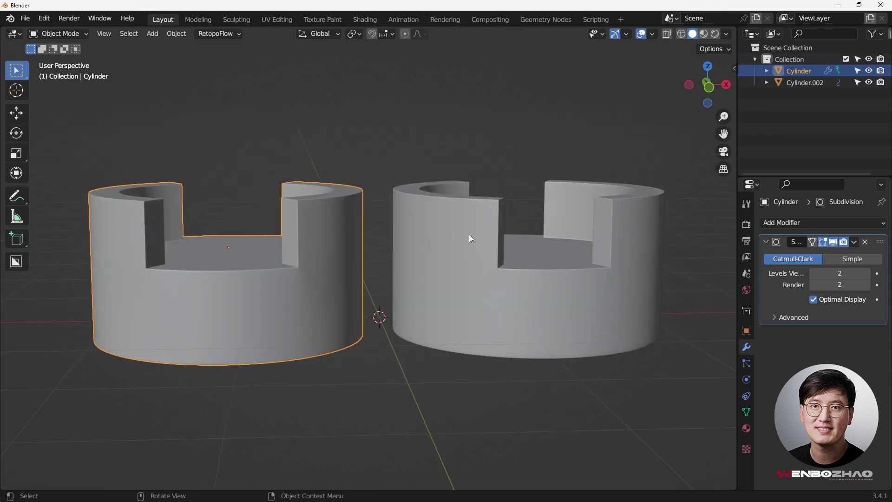
pyautogui.click(468, 254)
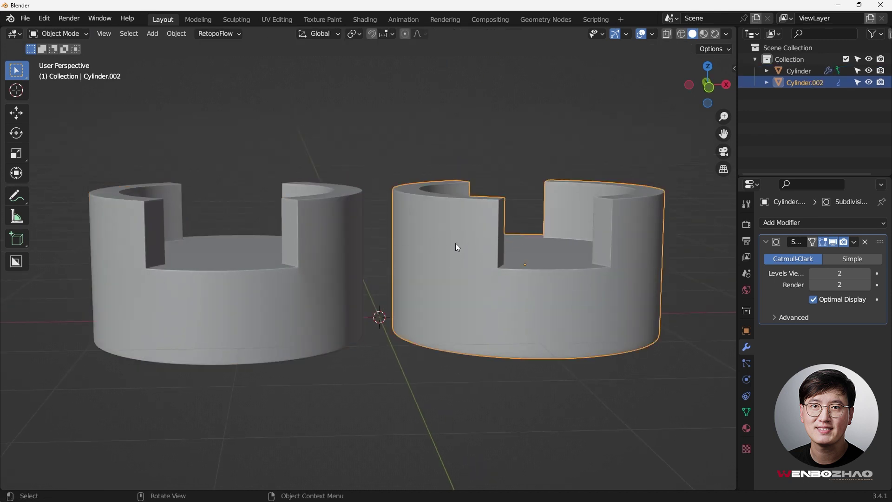
pyautogui.scroll(-3, 473, 254)
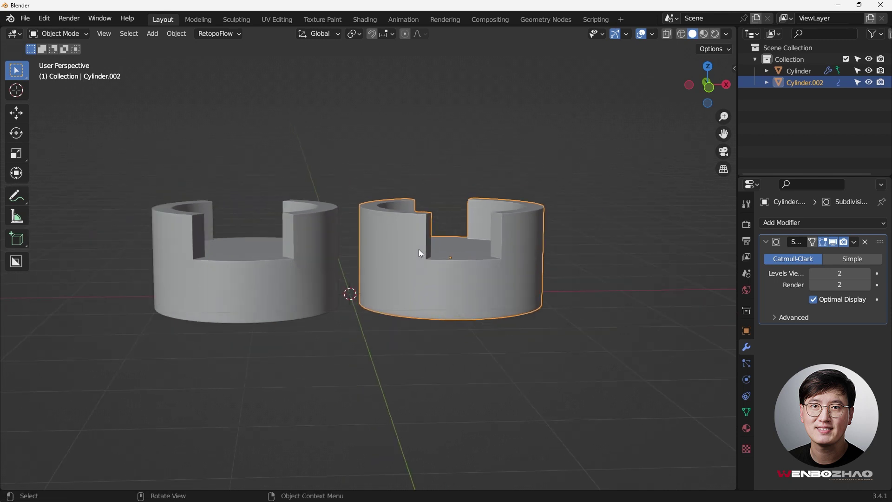
pyautogui.scroll(3, 414, 260)
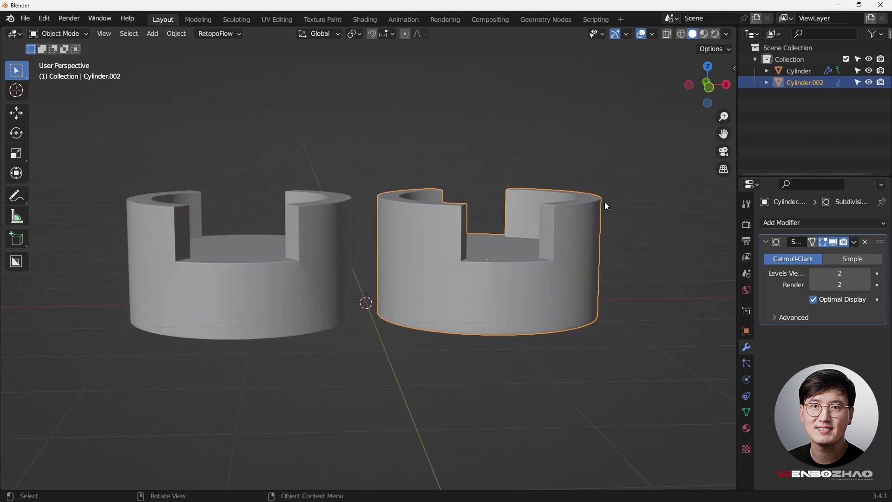
# - Hide both the Cylinder and Cylinder.002 objects in the viewport
pyautogui.click(869, 71)
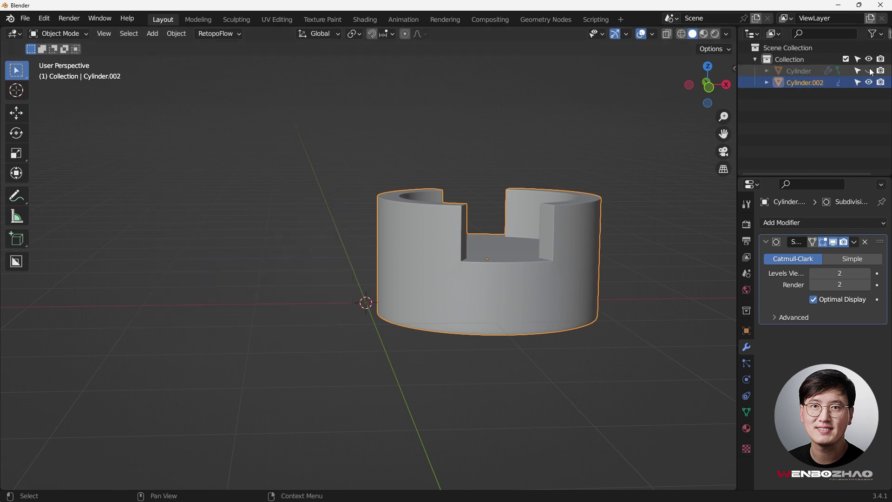
pyautogui.click(869, 82)
pyautogui.moveTo(516, 183); pyautogui.dragTo(376, 185, button='middle')
# - Add a 1 m radius mesh circle at the world origin with 48 vertices and N-Gon fill
pyautogui.press('KP_7')
pyautogui.scroll(2, 412, 205)
pyautogui.hotkey('shift', 'a')
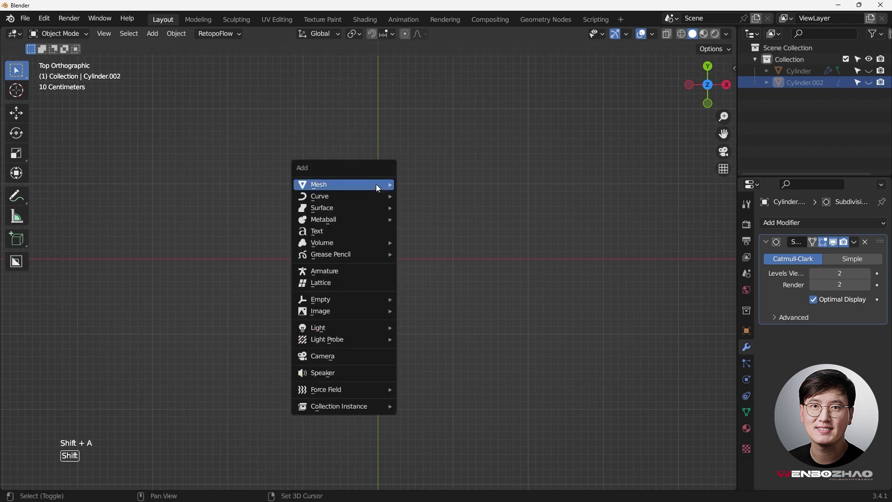
pyautogui.moveTo(378, 188)
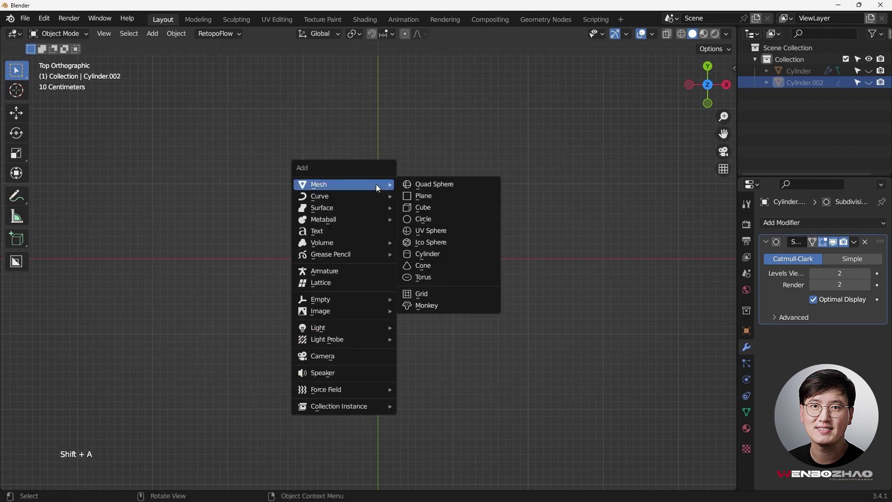
pyautogui.click(434, 219)
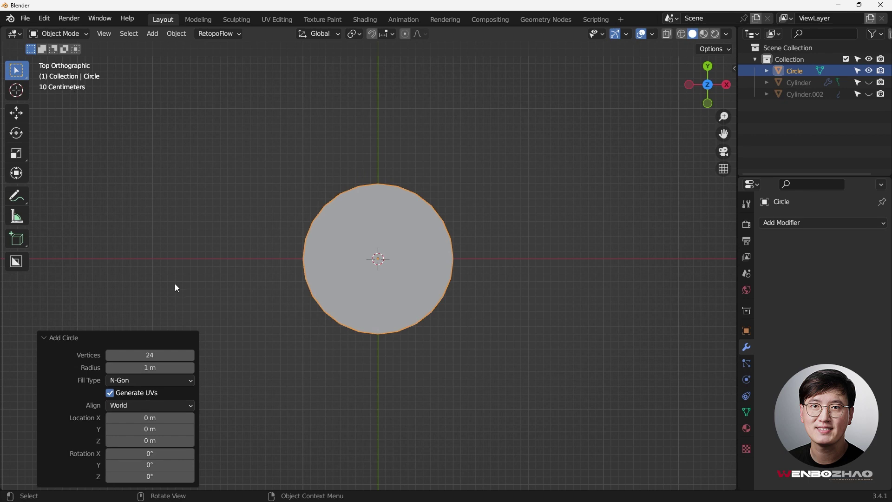
pyautogui.click(153, 356)
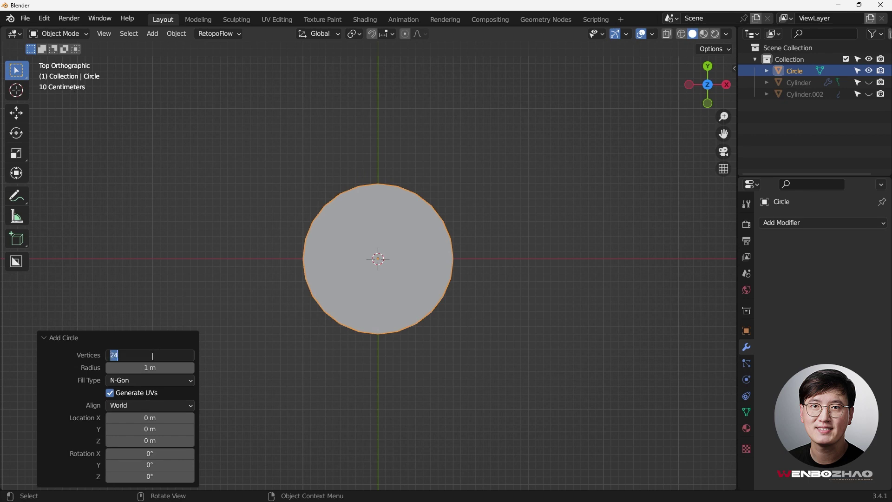
pyautogui.write('48')
pyautogui.press('Return')
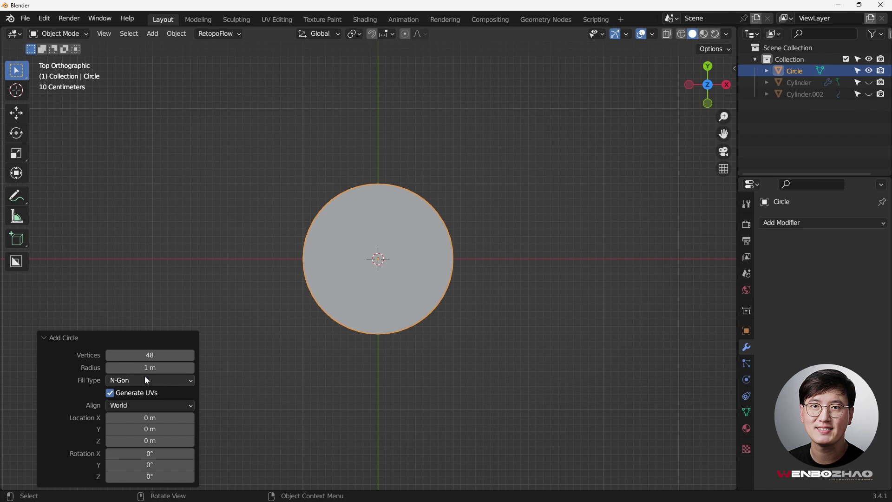
# - Extrude the circle's face downward along Z to form a solid cylinder slightly taller than its radius
pyautogui.moveTo(281, 390); pyautogui.dragTo(380, 261, button='middle')
pyautogui.press('KP_1')
pyautogui.press('Tab')
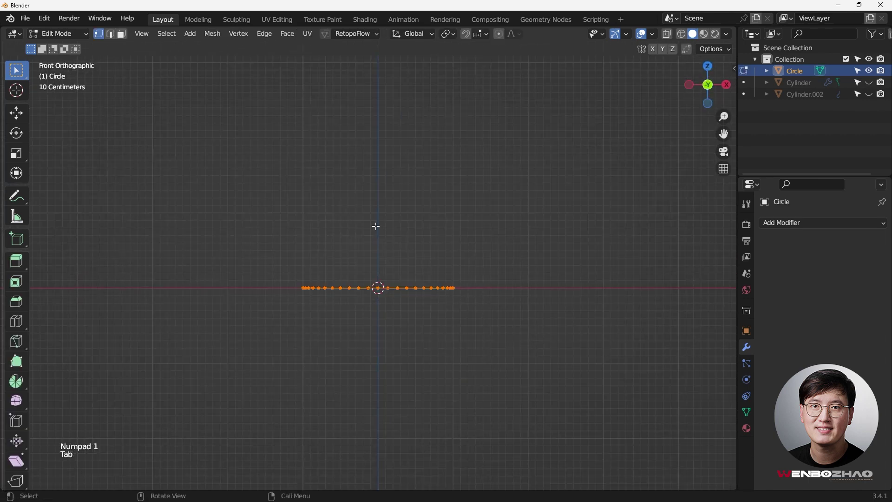
pyautogui.scroll(2, 325, 251)
pyautogui.press('g')
pyautogui.press('e')
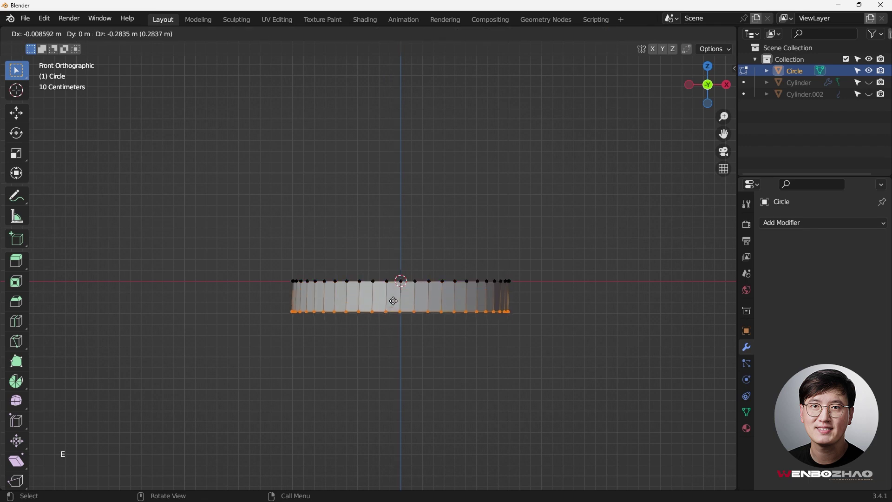
pyautogui.click(407, 353)
pyautogui.moveTo(407, 353); pyautogui.dragTo(394, 303, button='middle')
pyautogui.press('Tab')
pyautogui.click(411, 251)
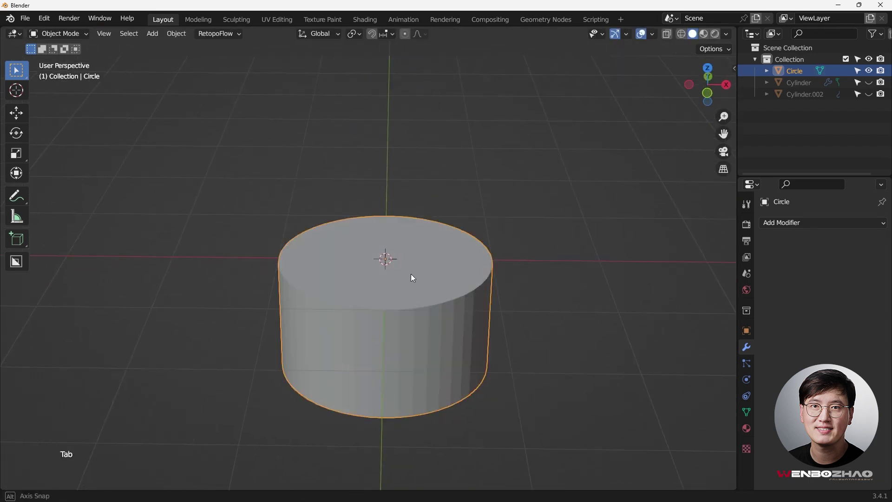
# - Enable X-ray in Edit Mode and select all vertices of the cylinder's top rim
pyautogui.press('KP_7')
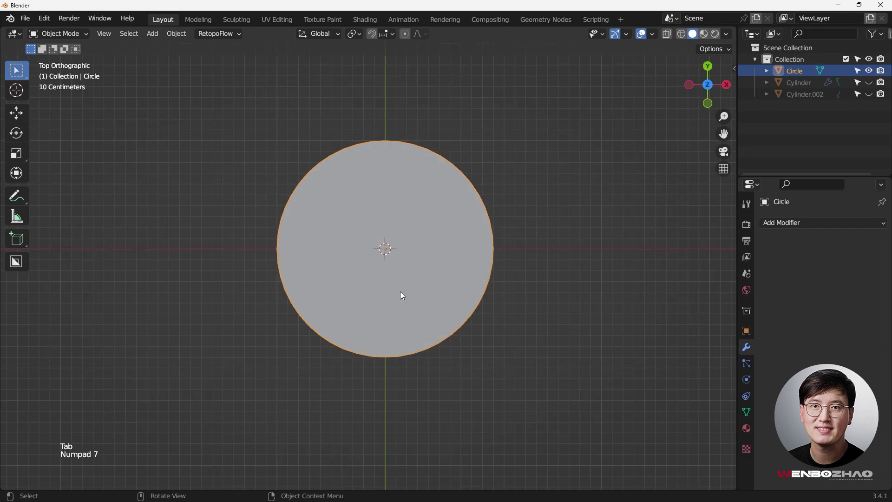
pyautogui.press('Tab')
pyautogui.click(407, 232)
pyautogui.moveTo(407, 233); pyautogui.dragTo(389, 208, button='middle')
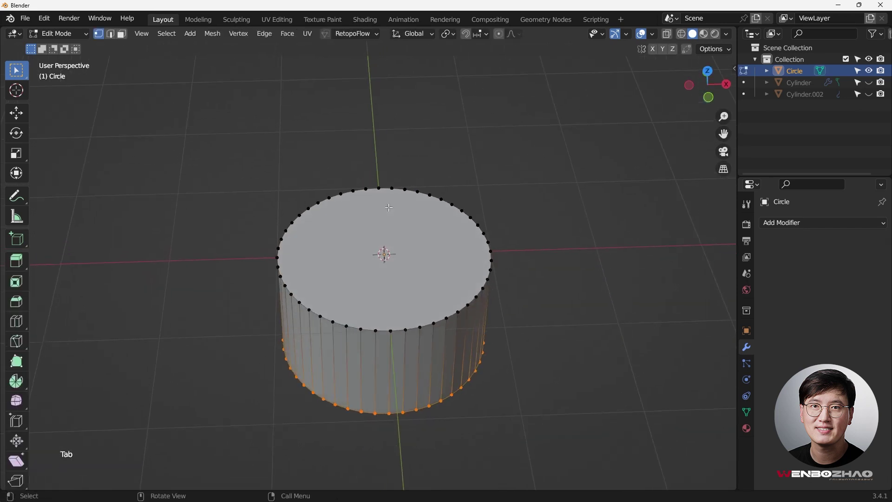
pyautogui.press('KP_1')
pyautogui.hotkey('alt', 'z')
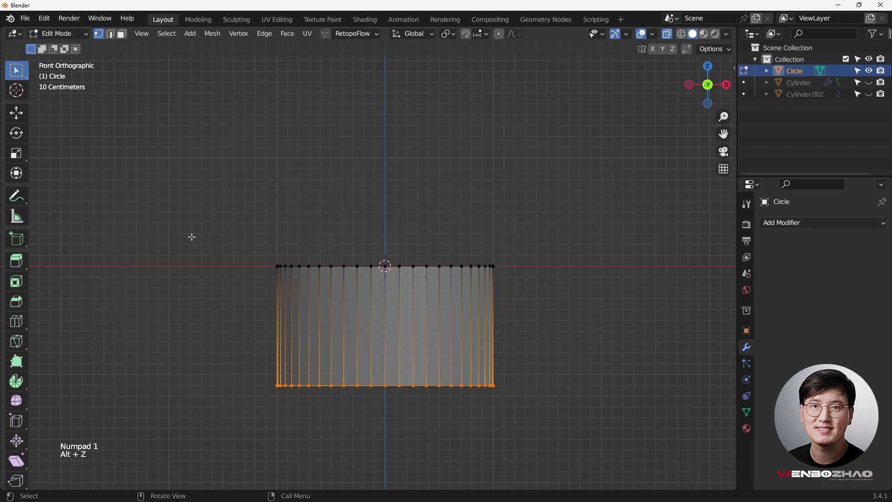
pyautogui.moveTo(192, 238); pyautogui.dragTo(551, 290)
pyautogui.moveTo(446, 247); pyautogui.dragTo(465, 260, button='middle')
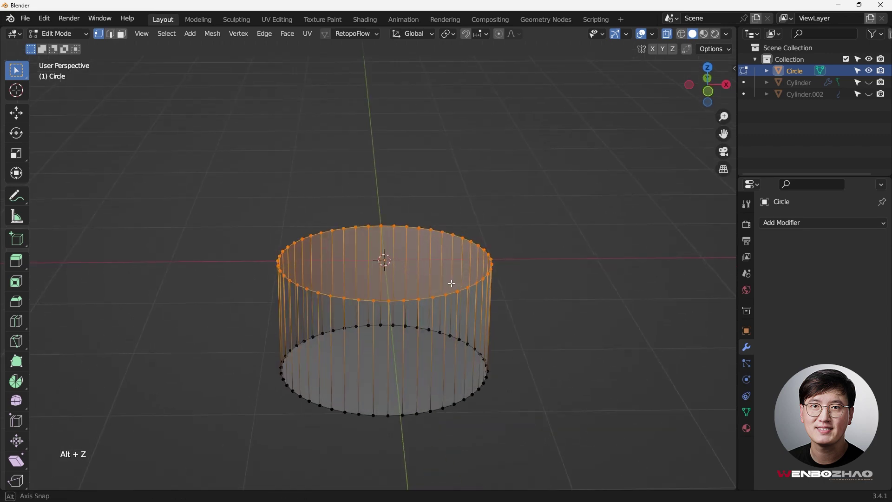
# - Inset the cylinder's top face by about 0.20 m and again by about 0.23 m, and turn X-ray off
pyautogui.scroll(3, 475, 277)
pyautogui.press('KP_7')
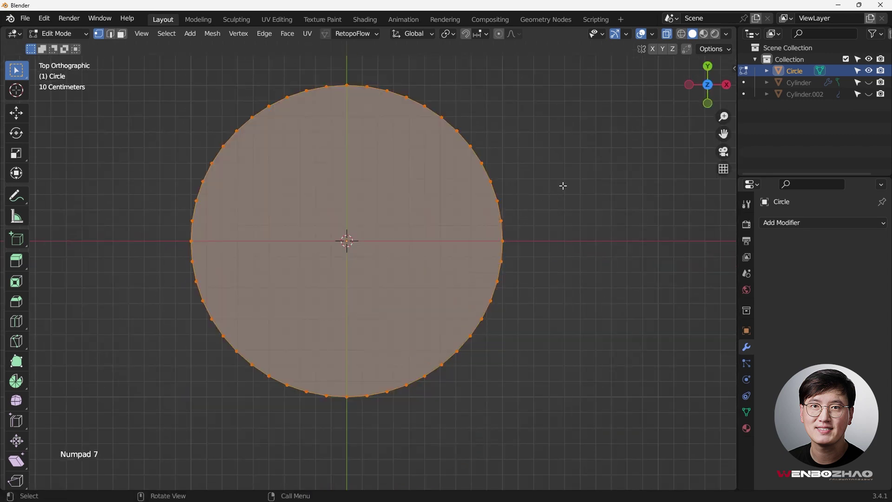
pyautogui.press('i')
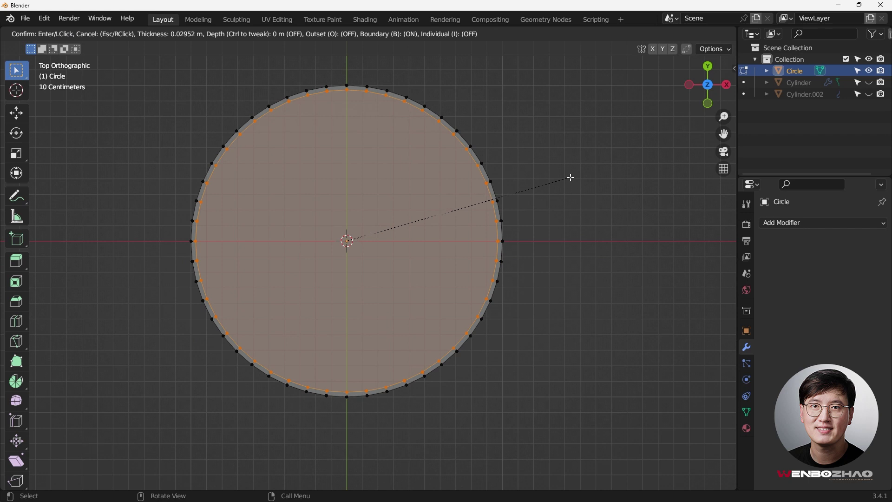
pyautogui.click(544, 180)
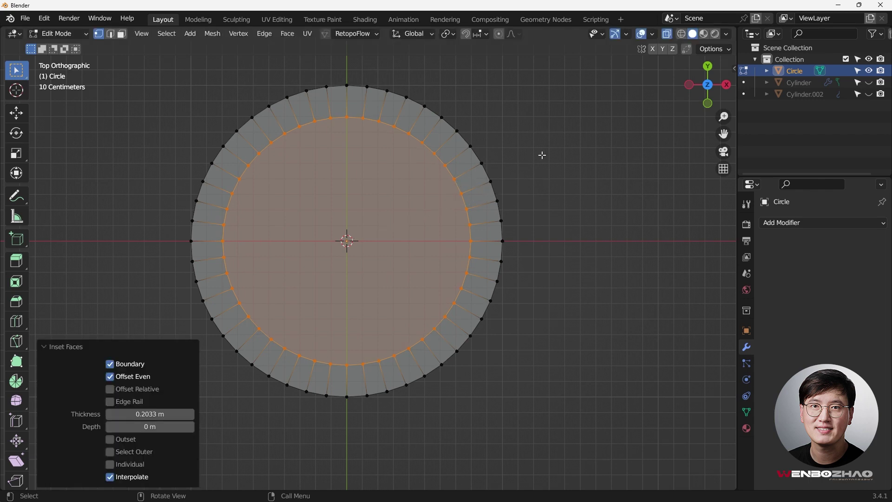
pyautogui.press('i')
pyautogui.click(508, 166)
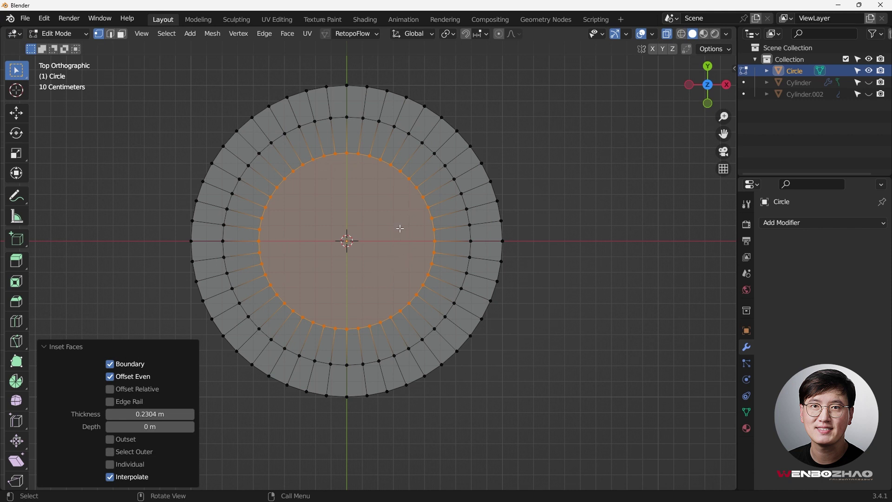
pyautogui.hotkey('alt', 'z')
pyautogui.keyDown('shift'); pyautogui.moveTo(378, 192); pyautogui.dragTo(398, 186, button='middle'); pyautogui.keyUp('shift')
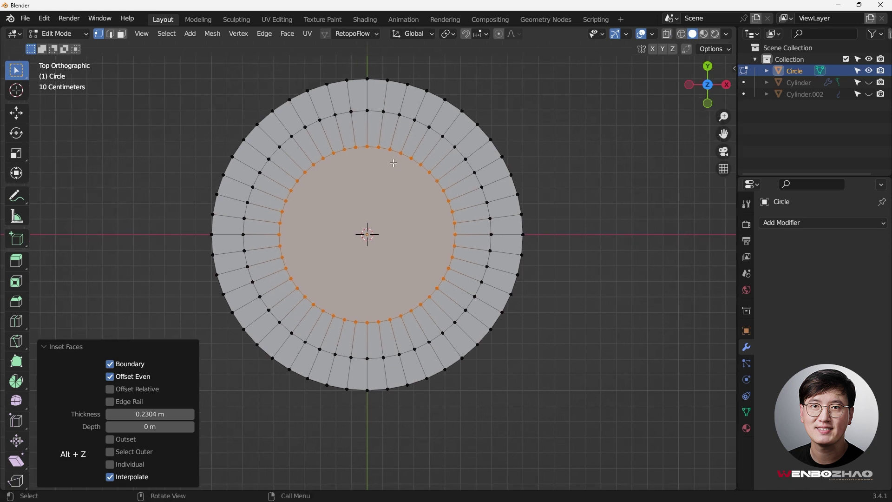
# - Select the outer ring of top faces, excluding the six faces across the Y axis at both the front and the back
pyautogui.press('3')
pyautogui.click(324, 102)
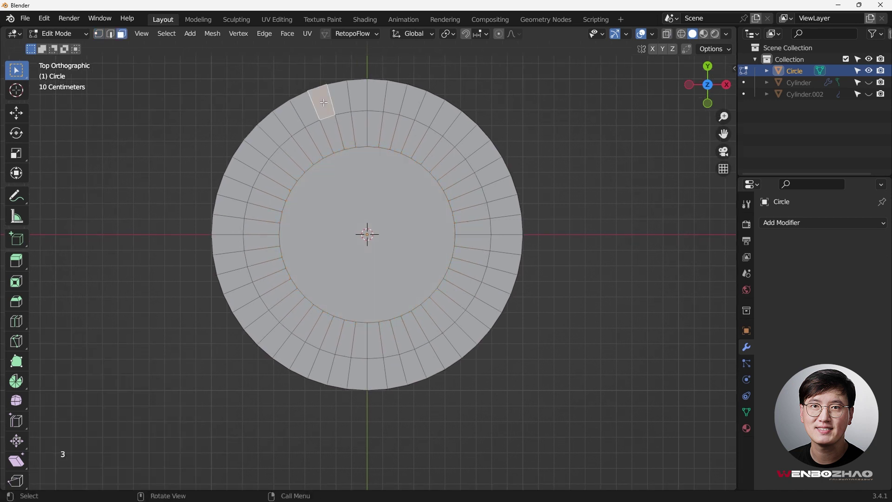
pyautogui.keyDown('ctrl'); pyautogui.keyDown('shift'); pyautogui.click(492, 289); pyautogui.keyUp('shift'); pyautogui.keyUp('ctrl')
pyautogui.keyDown('ctrl'); pyautogui.keyDown('shift'); pyautogui.click(307, 365); pyautogui.keyUp('shift'); pyautogui.keyUp('ctrl')
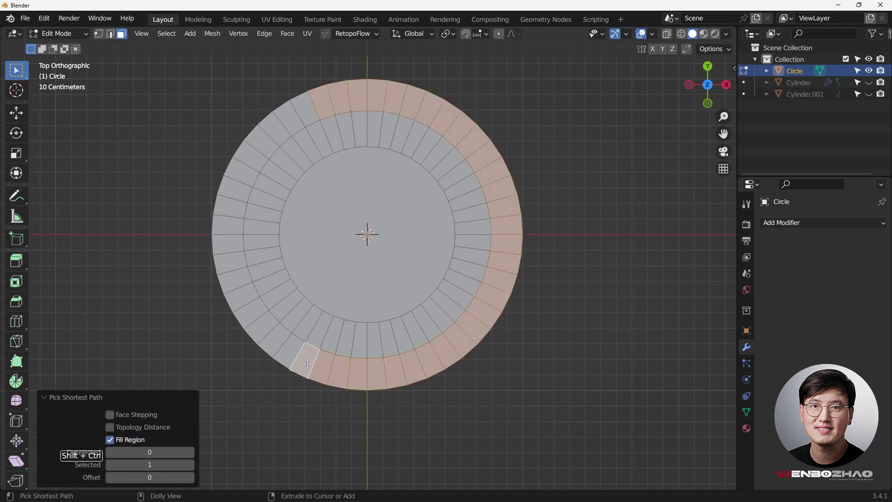
pyautogui.keyDown('ctrl'); pyautogui.keyDown('shift'); pyautogui.click(305, 110); pyautogui.keyUp('shift'); pyautogui.keyUp('ctrl')
pyautogui.scroll(-2, 367, 160)
pyautogui.keyDown('shift'); pyautogui.moveTo(368, 161); pyautogui.dragTo(361, 139, button='middle'); pyautogui.keyUp('shift')
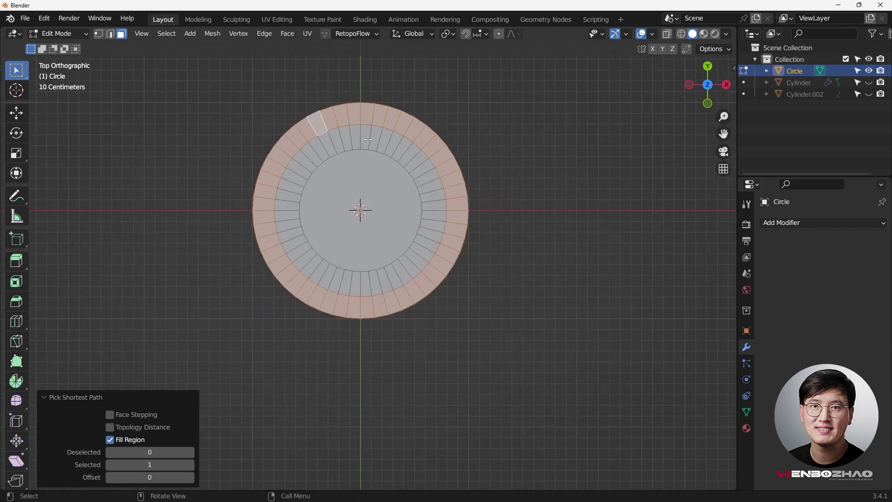
pyautogui.press('b')
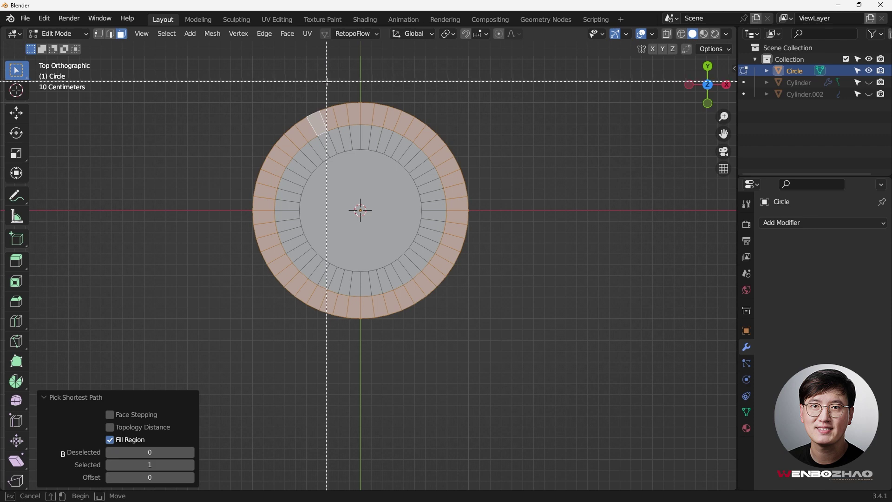
pyautogui.moveTo(329, 80); pyautogui.dragTo(392, 324)
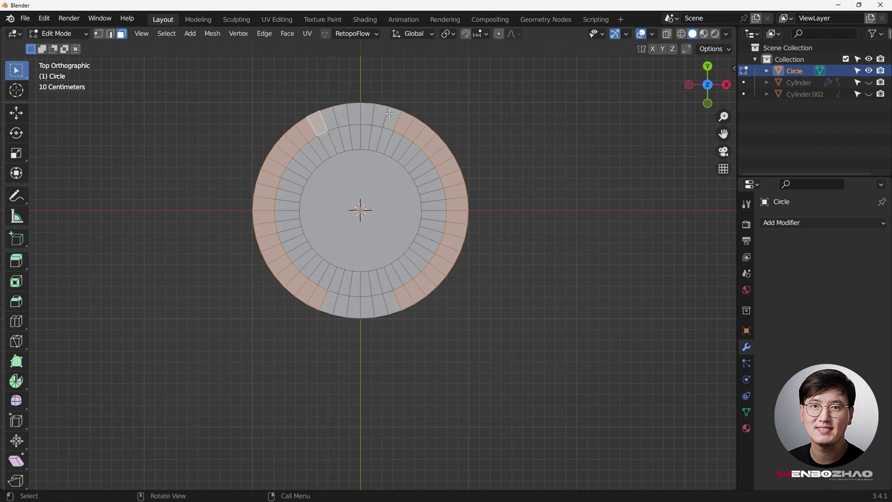
# - Extrude the two selected arcs of top faces upward along Z by about 0.53 m to form walls with opposing notches
pyautogui.moveTo(381, 145); pyautogui.dragTo(449, 139, button='middle')
pyautogui.press('KP_1')
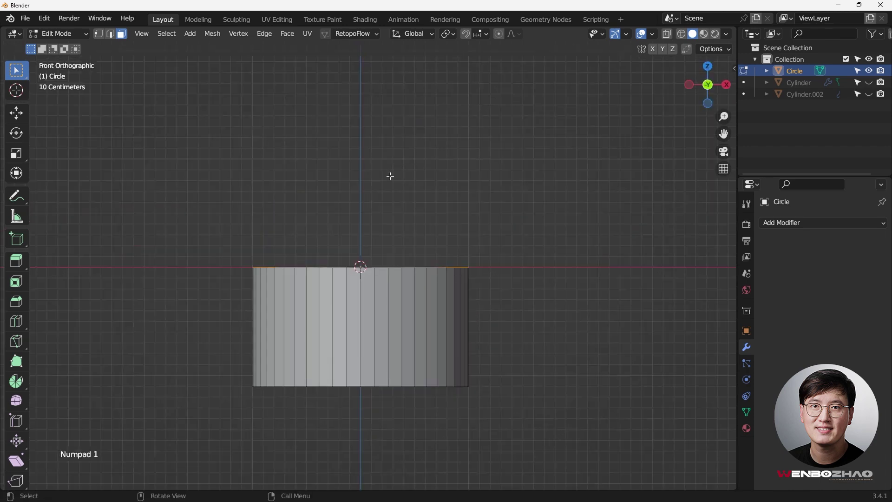
pyautogui.moveTo(379, 152); pyautogui.dragTo(377, 203, button='middle')
pyautogui.press('e')
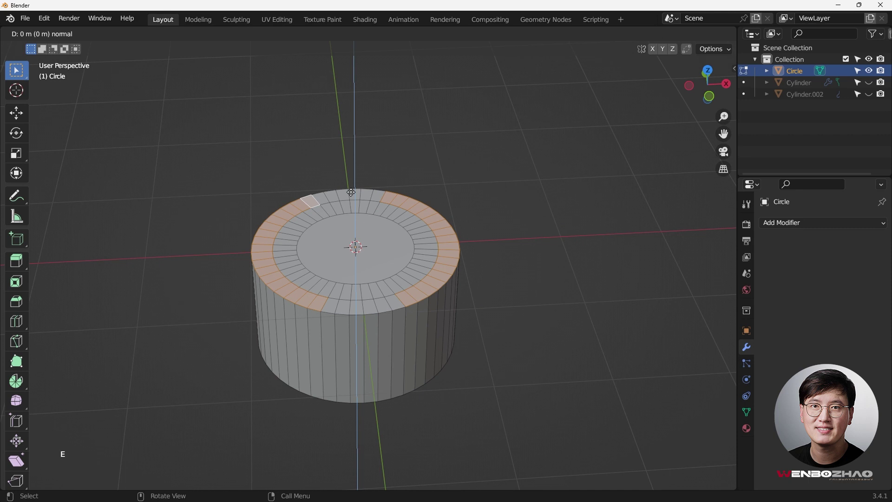
pyautogui.press('z')
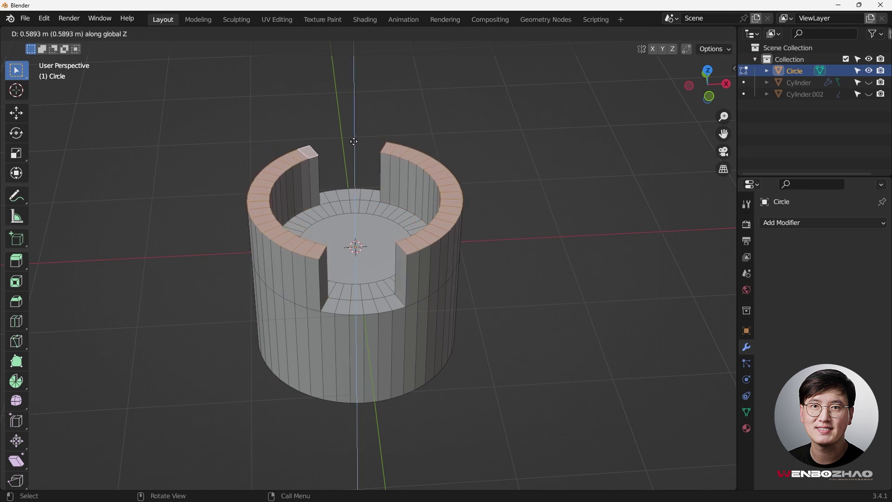
pyautogui.click(354, 143)
pyautogui.moveTo(353, 146); pyautogui.dragTo(393, 180, button='middle')
pyautogui.press('KP_1')
pyautogui.scroll(-2, 356, 231)
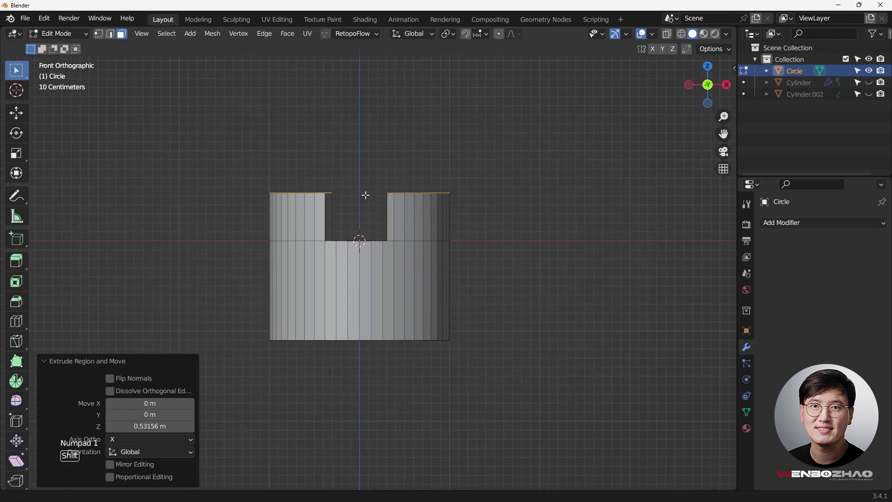
# - With X-ray on, move the bottom rim vertices up along Z to shorten the base, and return to Object Mode with X-ray off
pyautogui.press('Tab')
pyautogui.press('Tab')
pyautogui.click(353, 150)
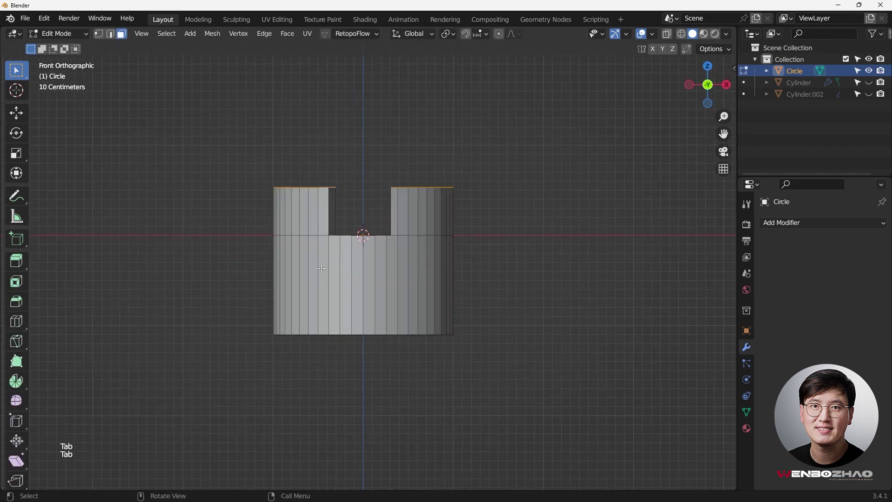
pyautogui.press('1')
pyautogui.hotkey('alt', 'z')
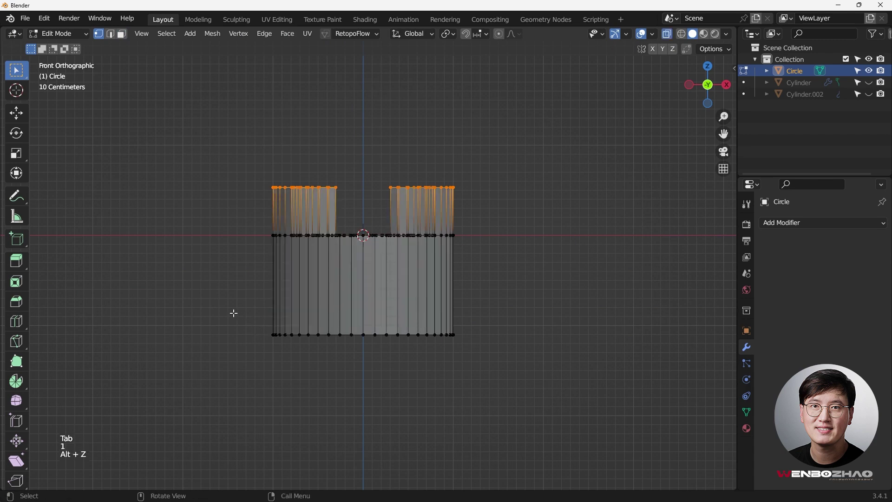
pyautogui.moveTo(232, 313); pyautogui.dragTo(495, 342)
pyautogui.press('g')
pyautogui.press('z')
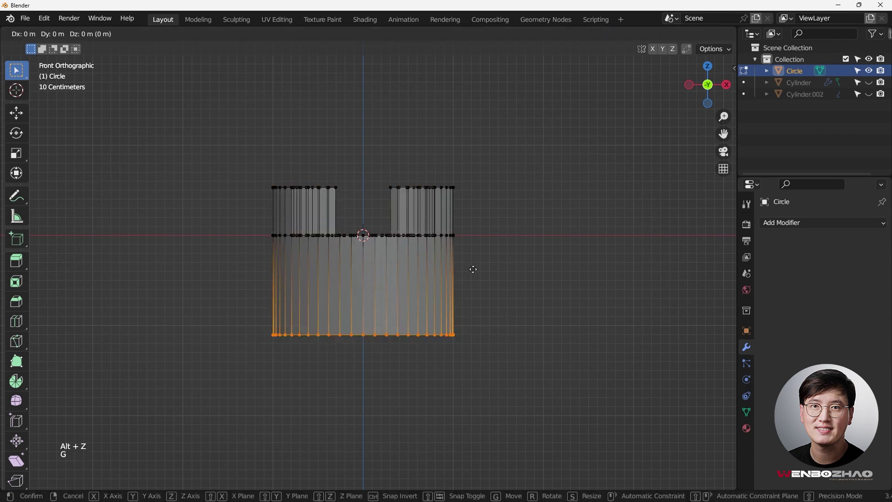
pyautogui.click(473, 241)
pyautogui.press('Tab')
pyautogui.hotkey('alt', 'z')
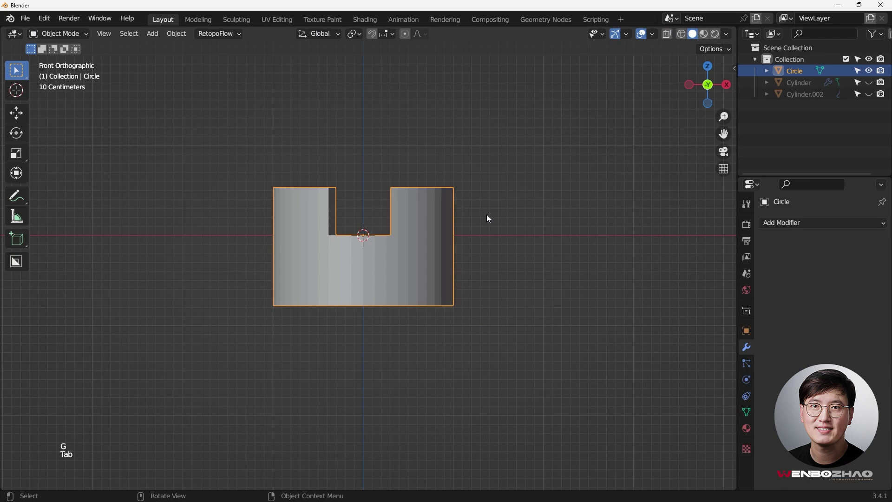
# - In edge mode, clear the selection and select all sharp edges of the mesh at 30° sharpness
pyautogui.moveTo(484, 215); pyautogui.dragTo(442, 240, button='middle')
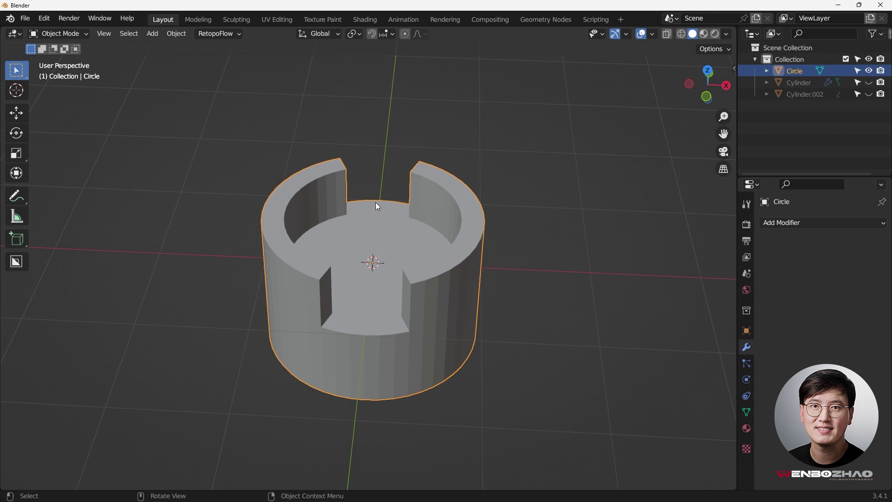
pyautogui.press('Tab')
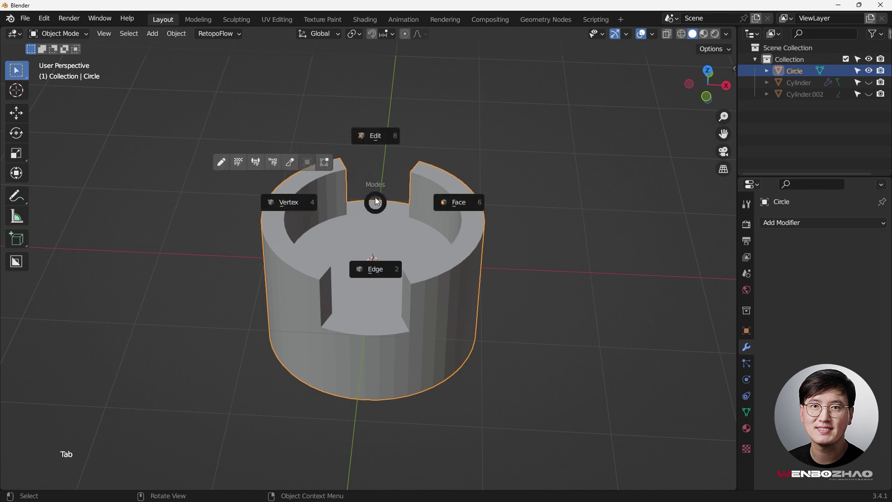
pyautogui.click(381, 261)
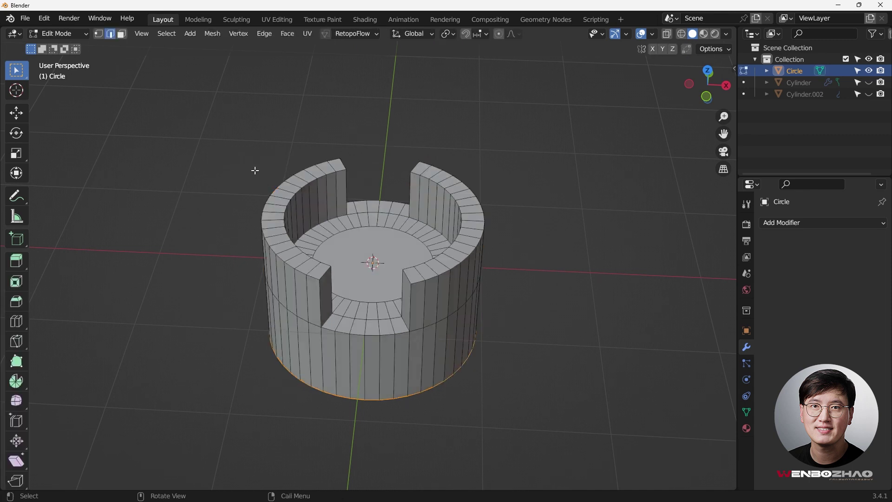
pyautogui.click(185, 65)
pyautogui.click(167, 34)
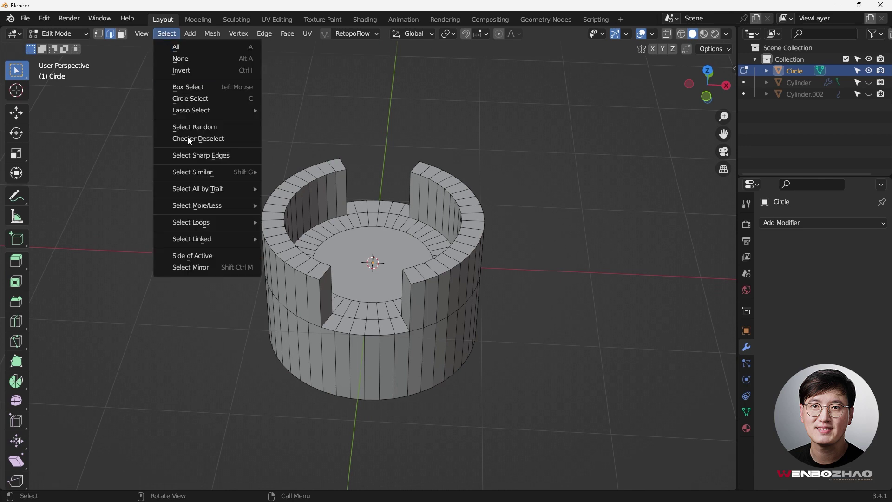
pyautogui.click(197, 157)
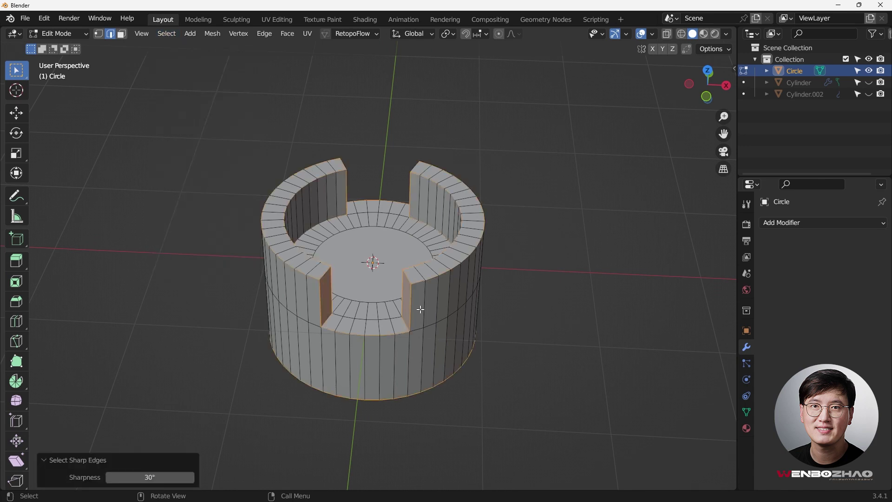
pyautogui.moveTo(421, 309); pyautogui.dragTo(305, 354, button='middle')
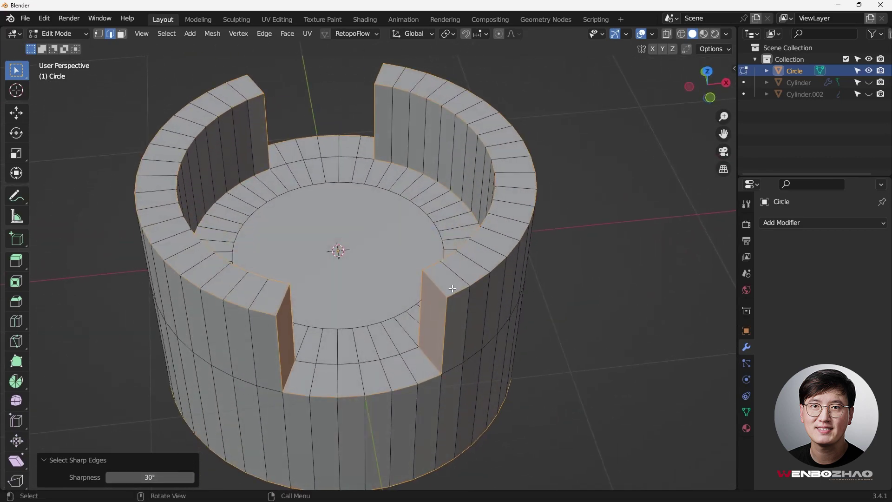
pyautogui.moveTo(441, 298); pyautogui.dragTo(456, 269, button='middle')
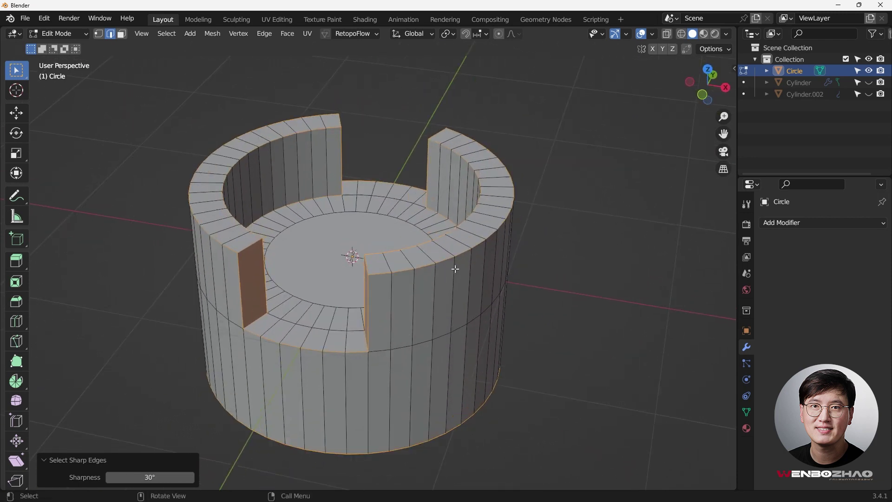
# - Bevel the selected sharp edges with 2 segments and a width of 0.01 m
pyautogui.hotkey('ctrl', 'b')
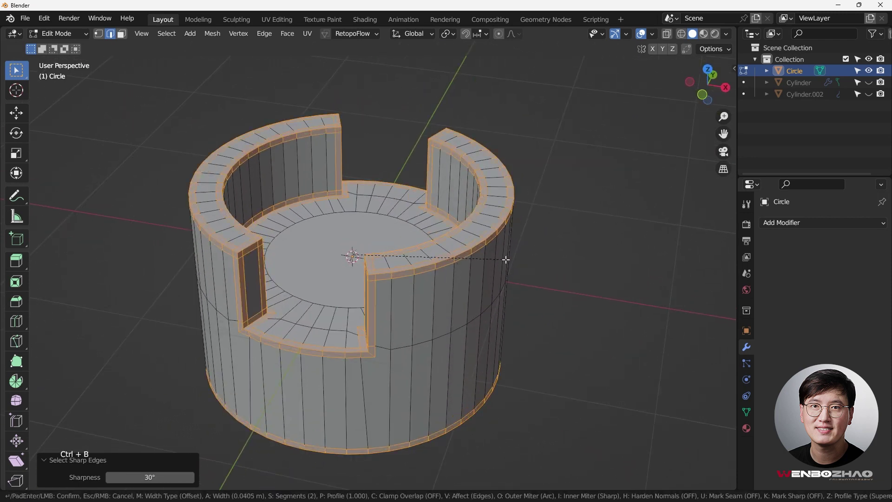
pyautogui.click(501, 260)
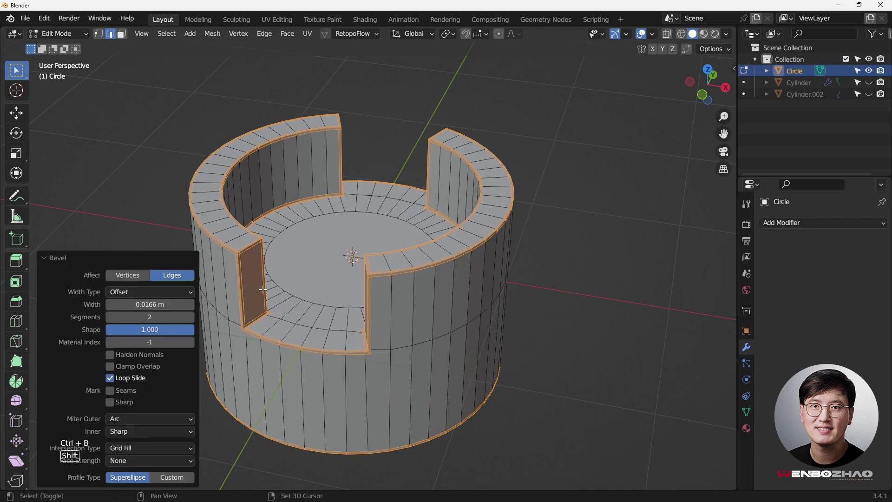
pyautogui.moveTo(490, 260); pyautogui.dragTo(357, 276, button='middle')
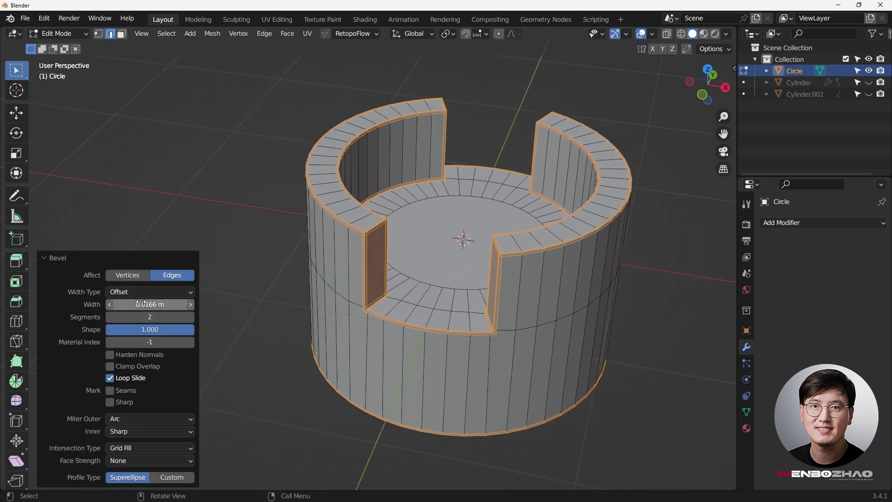
pyautogui.click(112, 304)
pyautogui.moveTo(123, 305); pyautogui.dragTo(158, 303)
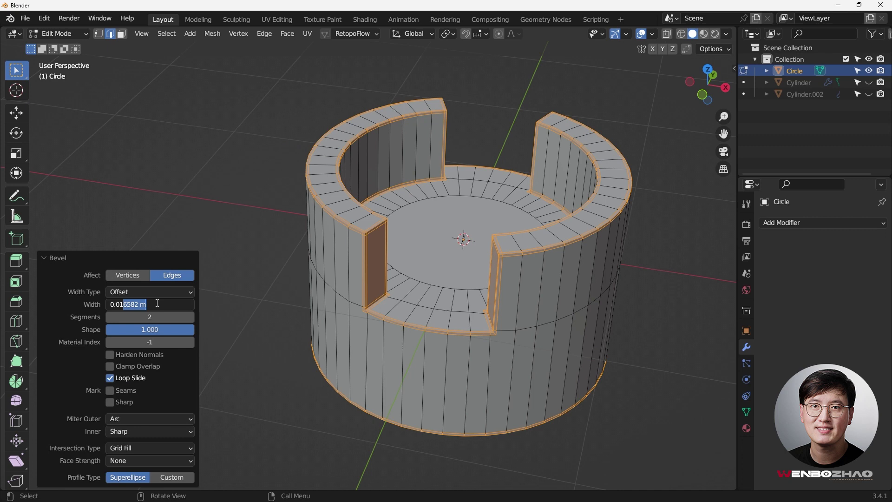
pyautogui.press('BackSpace')
pyautogui.press('Return')
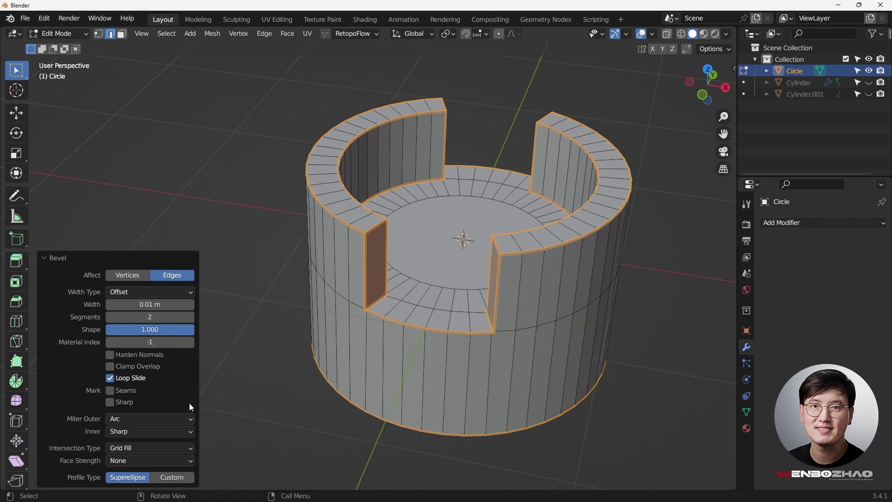
# - Deselect everything and examine the beveled topology around the notch's lower corners and the outer wall
pyautogui.moveTo(413, 332); pyautogui.dragTo(511, 289, button='middle')
pyautogui.click(663, 301)
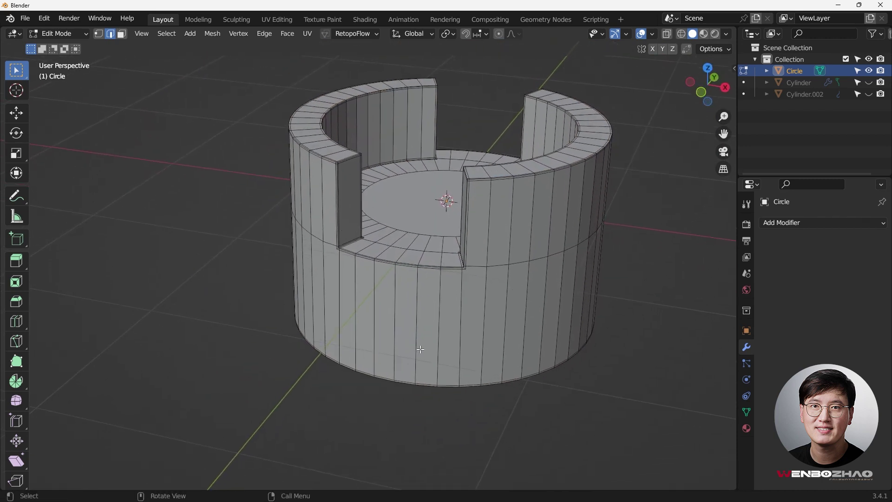
pyautogui.moveTo(419, 354); pyautogui.dragTo(425, 326, button='middle')
pyautogui.scroll(2, 426, 326)
pyautogui.moveTo(456, 249); pyautogui.dragTo(456, 259, button='middle')
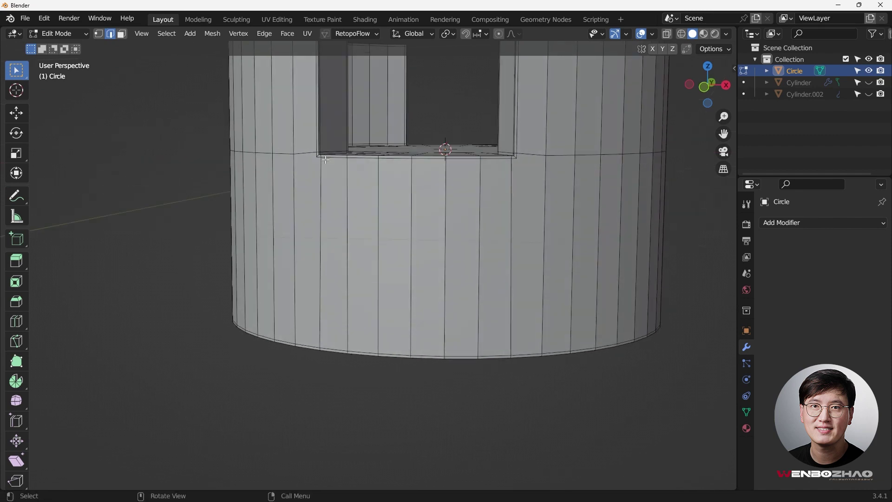
pyautogui.scroll(1, 332, 154)
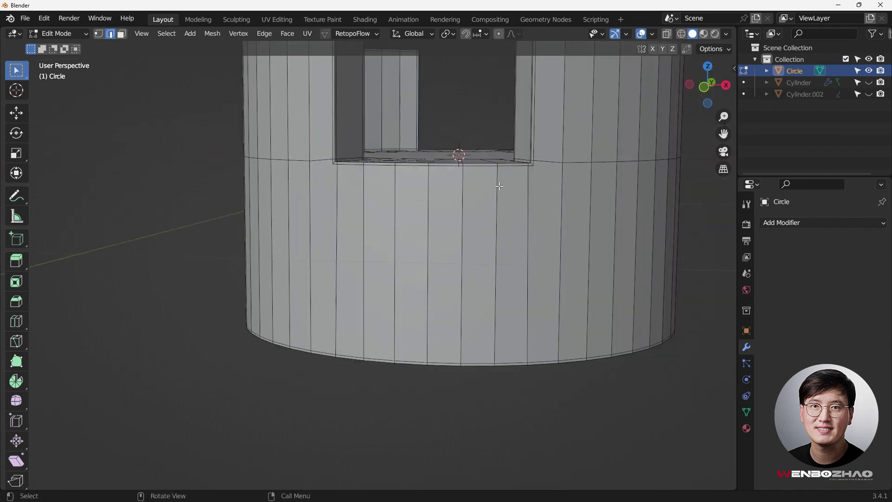
pyautogui.scroll(5, 527, 171)
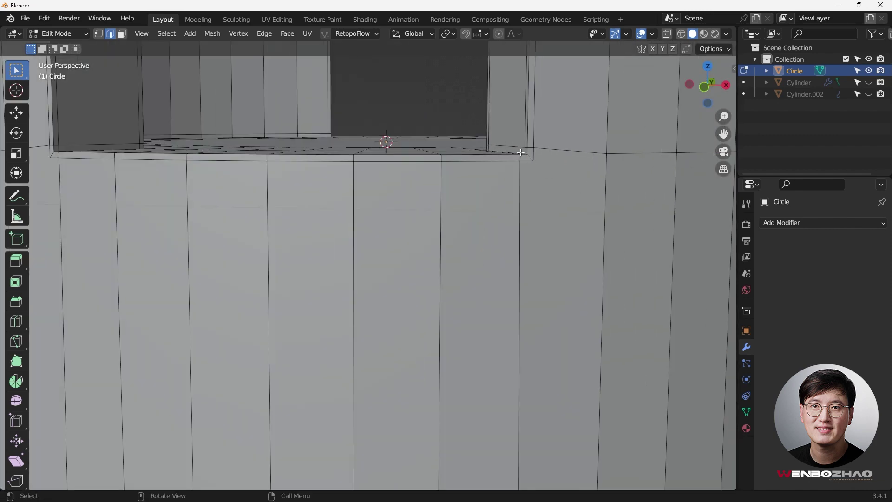
pyautogui.scroll(-4, 545, 175)
# - In vertex mode, select the upper bevel loop of the bottom outer rim and edge-slide it up the wall with a factor of 0.553
pyautogui.press('1')
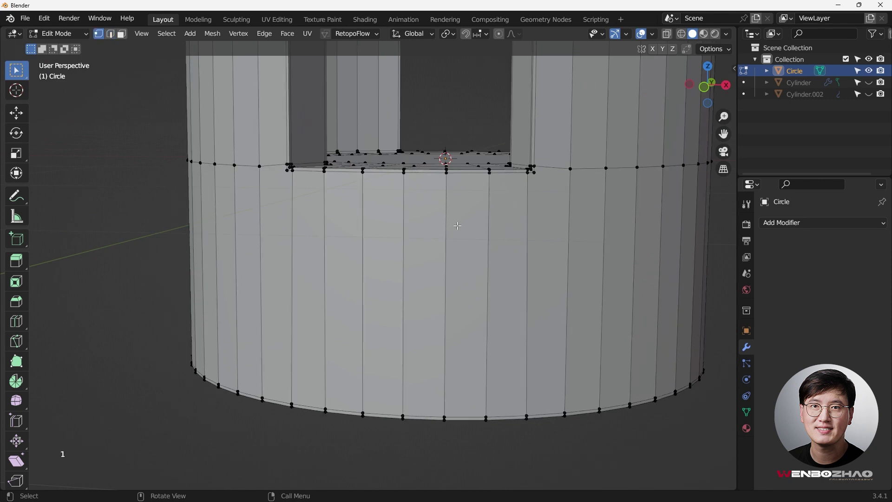
pyautogui.scroll(3, 535, 182)
pyautogui.scroll(-3, 511, 209)
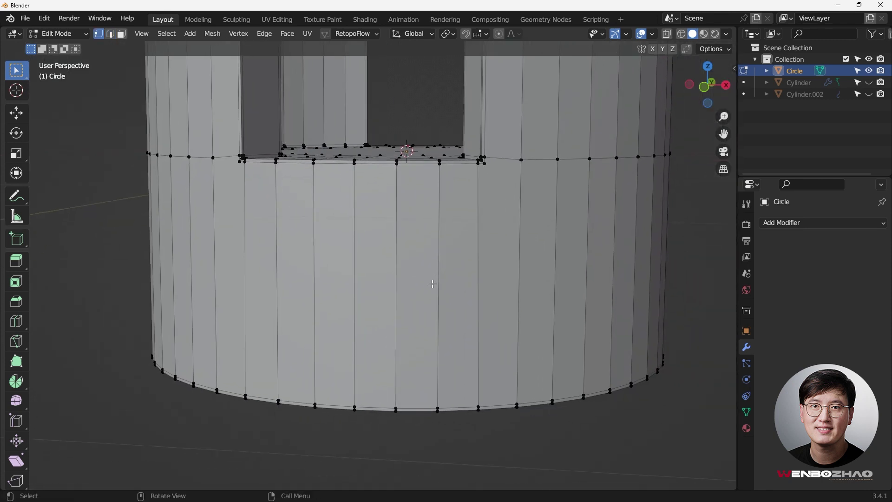
pyautogui.hotkey('ctrl', 'r')
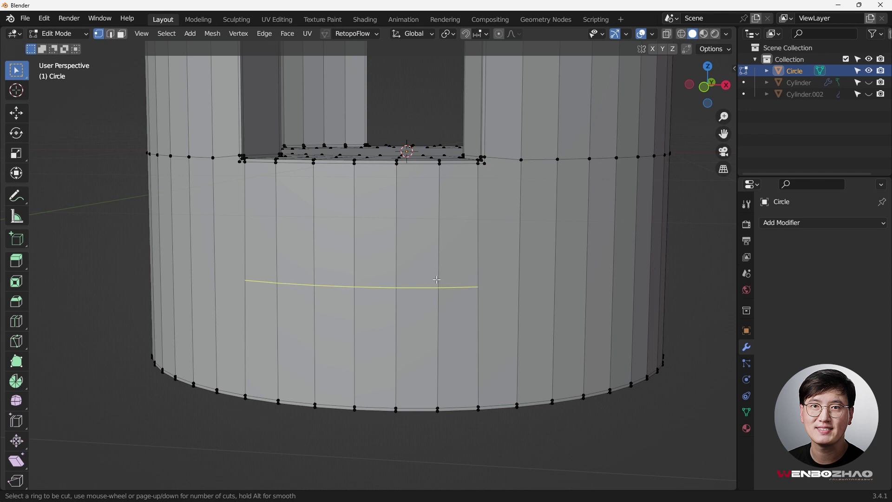
pyautogui.press('Escape')
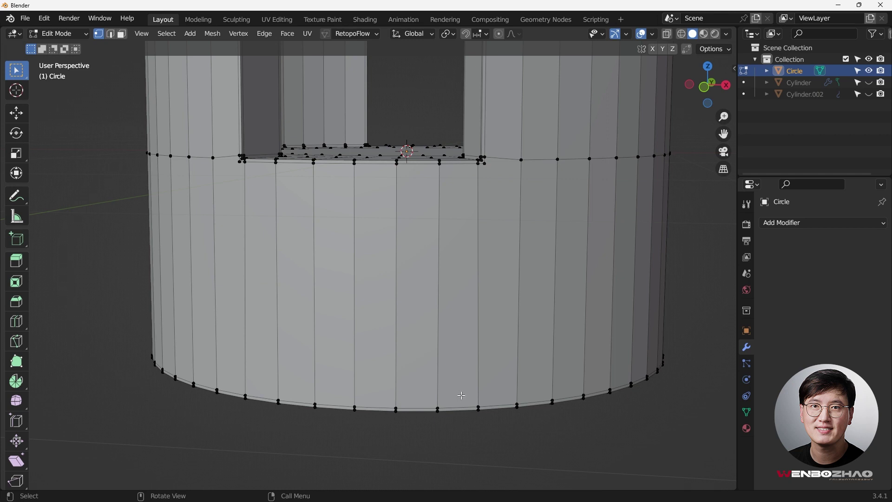
pyautogui.press('alt')
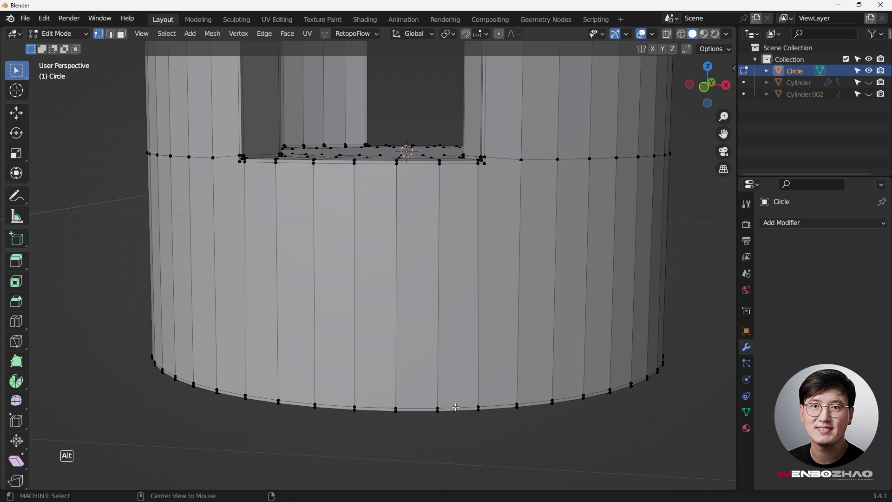
pyautogui.keyDown('alt'); pyautogui.click(456, 408); pyautogui.keyUp('alt')
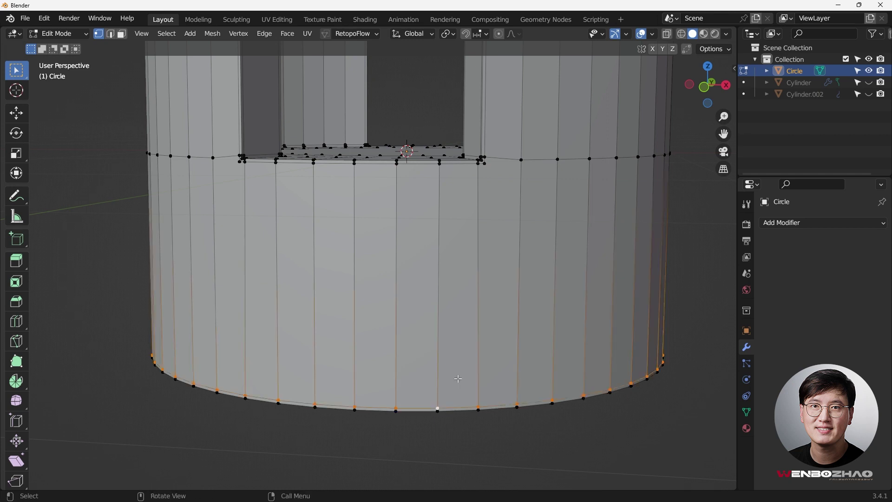
pyautogui.press('g')
pyautogui.press('g')
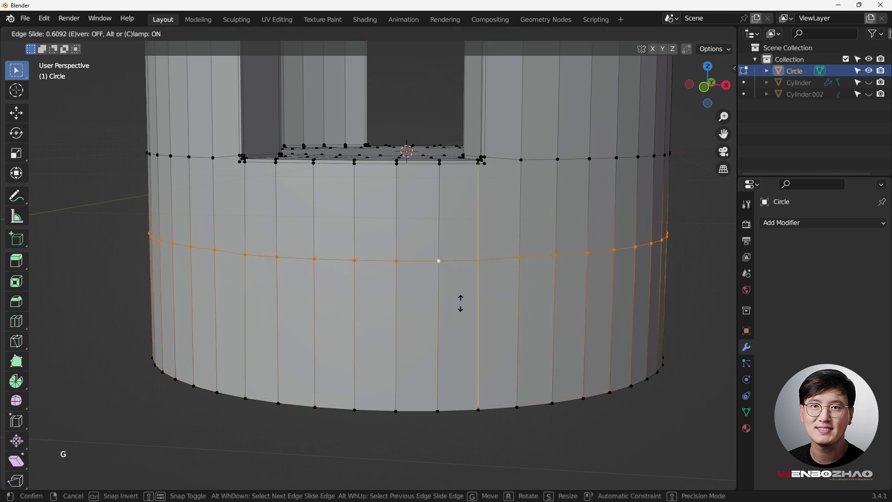
pyautogui.click(460, 310)
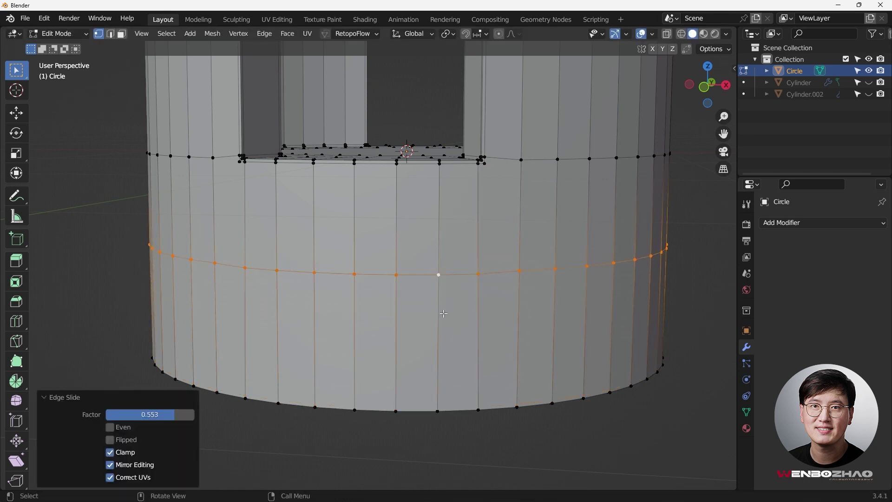
# - Bevel the slid loop with 2 segments and a width of 0.309 m, and edge-slide the lowest resulting loop down beside the bottom rim
pyautogui.hotkey('ctrl', 'b')
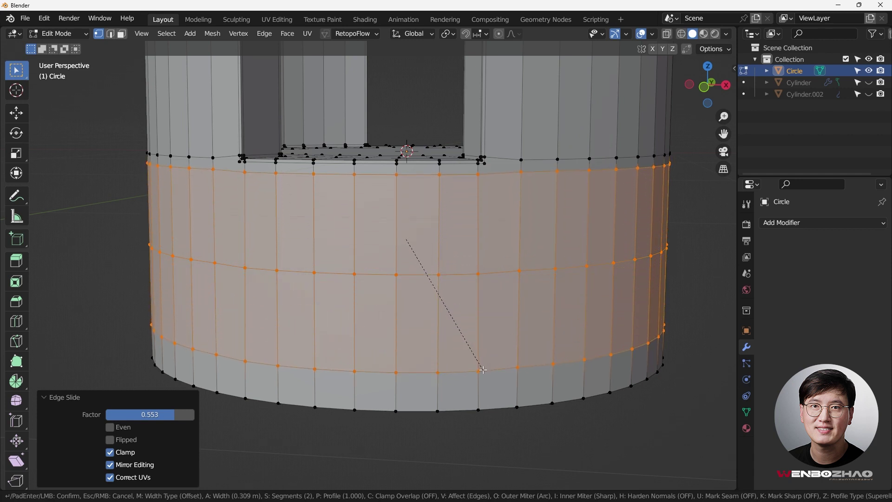
pyautogui.click(483, 370)
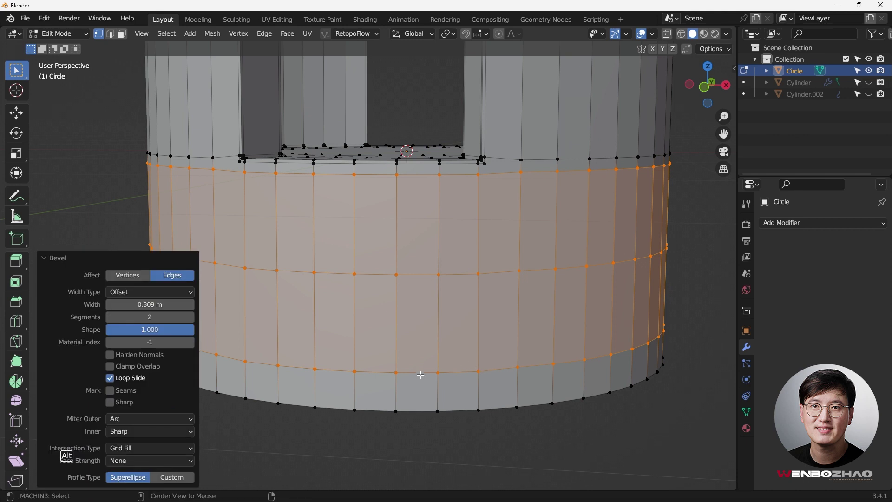
pyautogui.keyDown('alt'); pyautogui.click(437, 373); pyautogui.keyUp('alt')
pyautogui.press('g')
pyautogui.press('g')
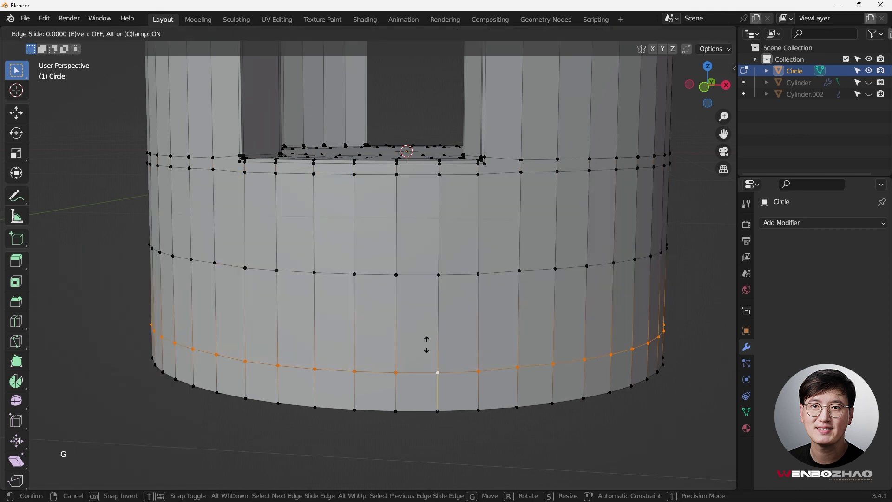
pyautogui.click(427, 396)
# - Select the uppermost new loop beneath the notch and, in front view, flatten it by scaling to 0 along Z
pyautogui.scroll(-2, 435, 310)
pyautogui.keyDown('shift'); pyautogui.moveTo(438, 299); pyautogui.dragTo(390, 325, button='middle'); pyautogui.keyUp('shift')
pyautogui.scroll(5, 440, 259)
pyautogui.moveTo(440, 259); pyautogui.dragTo(319, 199, button='middle')
pyautogui.keyDown('alt'); pyautogui.click(385, 226); pyautogui.keyUp('alt')
pyautogui.scroll(-4, 392, 223)
pyautogui.press('KP_1')
pyautogui.scroll(1, 408, 213)
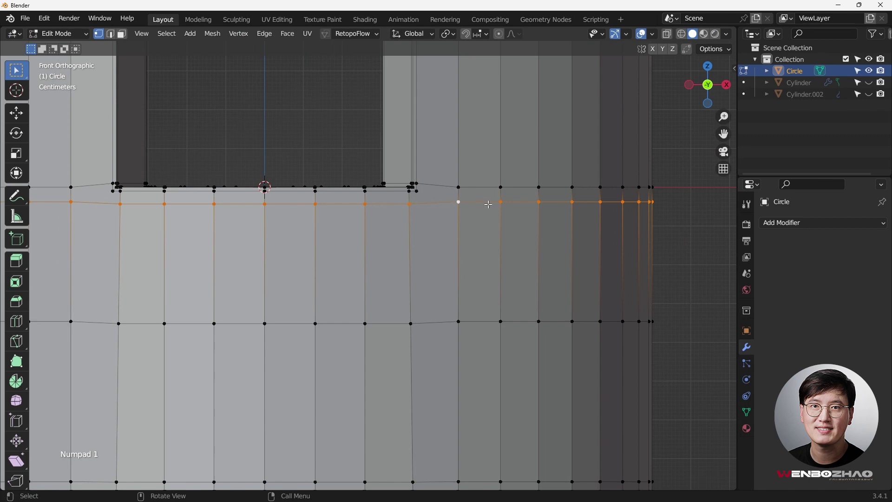
pyautogui.keyDown('shift'); pyautogui.moveTo(443, 237); pyautogui.dragTo(459, 235, button='middle'); pyautogui.keyUp('shift')
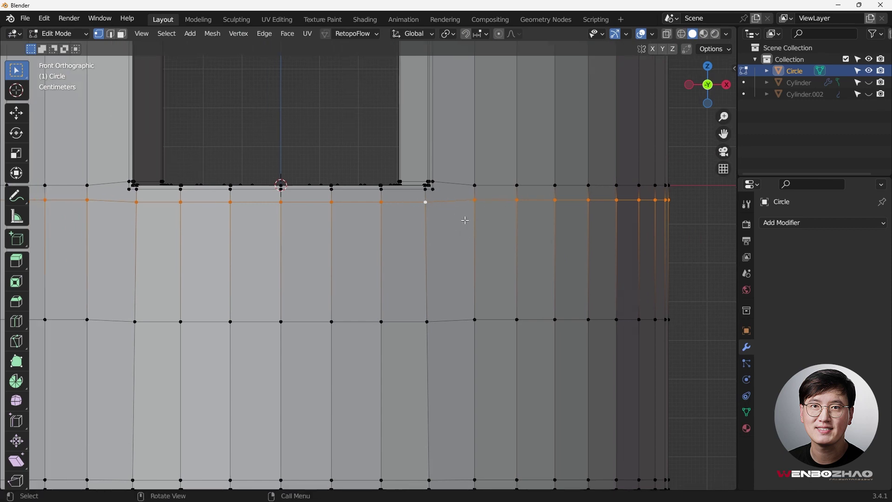
pyautogui.write('s')
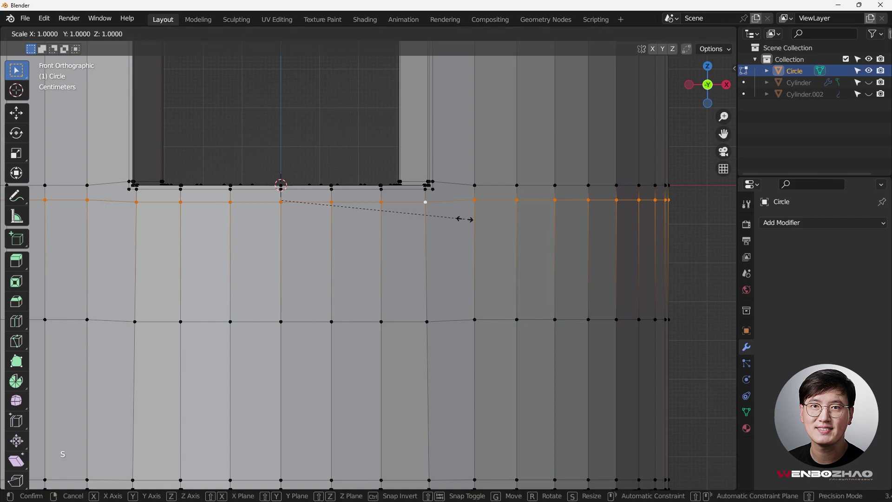
pyautogui.write('z')
pyautogui.write('0')
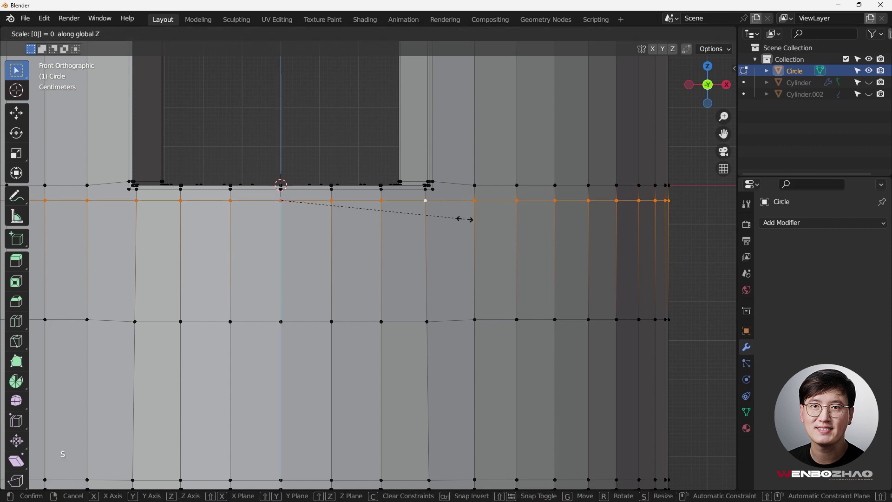
pyautogui.press('Return')
# - Edge-slide the flattened loop slightly down the outer wall with a factor of -0.103
pyautogui.scroll(2, 451, 205)
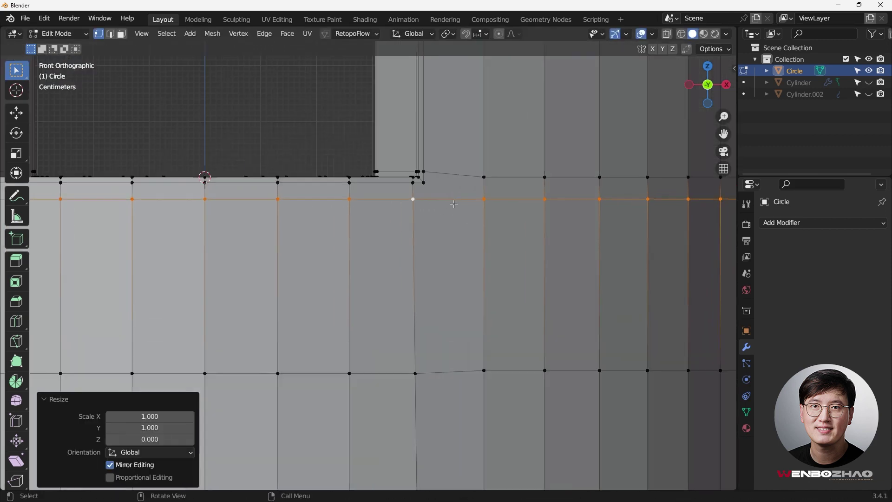
pyautogui.press('g')
pyautogui.press('g')
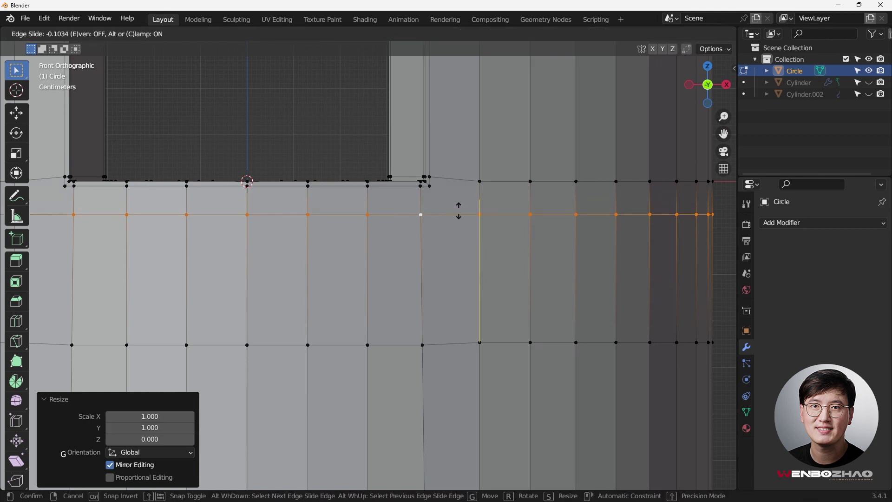
pyautogui.click(459, 211)
# - Connect each lower outer corner vertex of the notch diagonally to the neighbouring vertex outside it on the flattened loop
pyautogui.keyDown('shift'); pyautogui.moveTo(447, 210); pyautogui.dragTo(539, 220, button='middle'); pyautogui.keyUp('shift')
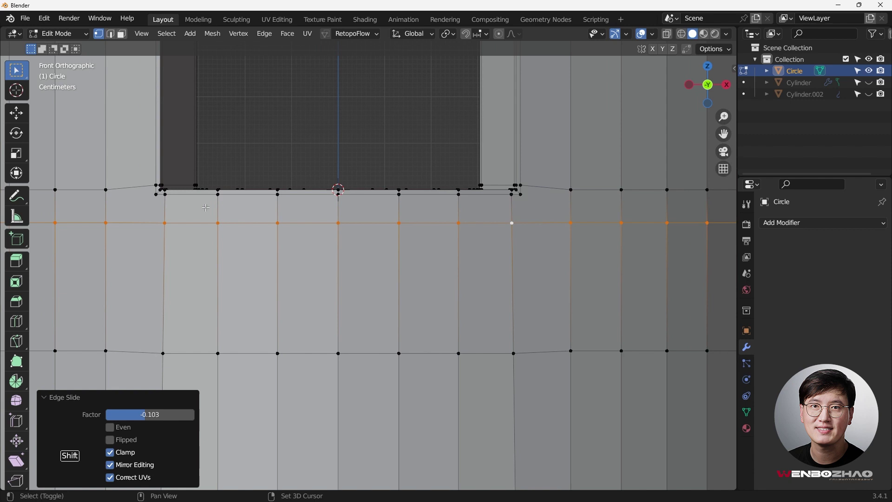
pyautogui.keyDown('shift'); pyautogui.moveTo(162, 209); pyautogui.dragTo(307, 205, button='middle'); pyautogui.keyUp('shift')
pyautogui.scroll(3, 307, 204)
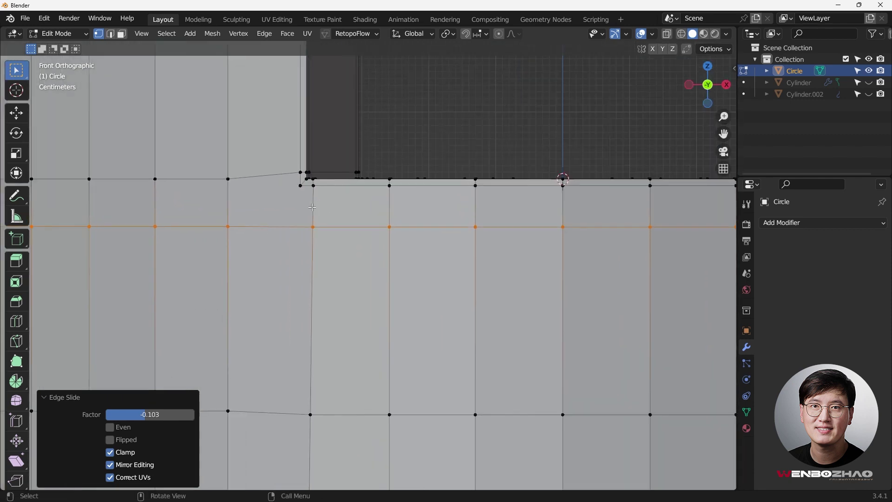
pyautogui.click(298, 182)
pyautogui.keyDown('shift'); pyautogui.click(212, 230); pyautogui.keyUp('shift')
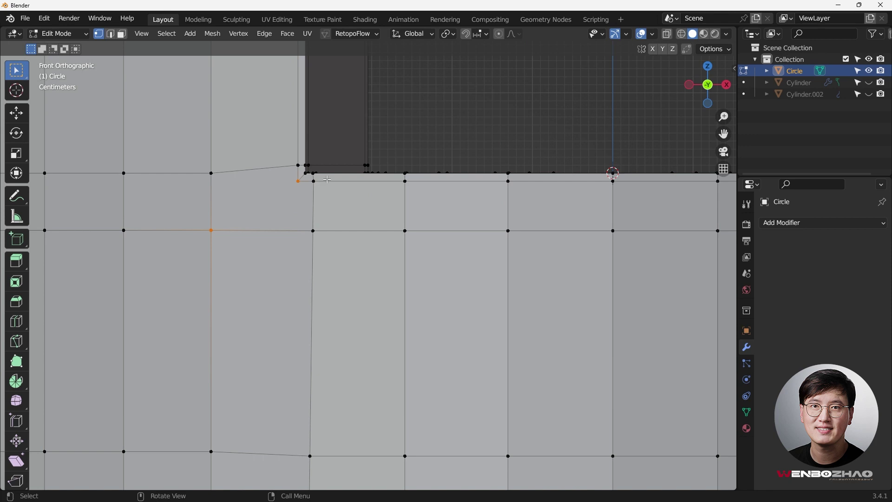
pyautogui.scroll(-3, 328, 179)
pyautogui.keyDown('shift'); pyautogui.moveTo(522, 195); pyautogui.dragTo(267, 199, button='middle'); pyautogui.keyUp('shift')
pyautogui.scroll(2, 336, 198)
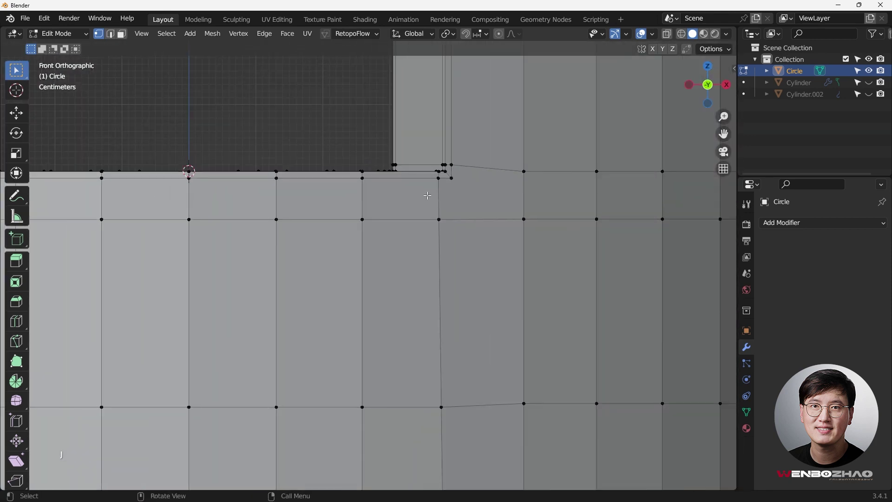
pyautogui.click(452, 177)
pyautogui.keyDown('shift'); pyautogui.click(525, 218); pyautogui.keyUp('shift')
# - Select the circular edge loop around the inner floor's central face and bevel it with 2 segments and a width of about 0.035 m
pyautogui.moveTo(404, 212); pyautogui.dragTo(474, 263, button='middle')
pyautogui.scroll(4, 419, 249)
pyautogui.scroll(-3, 424, 248)
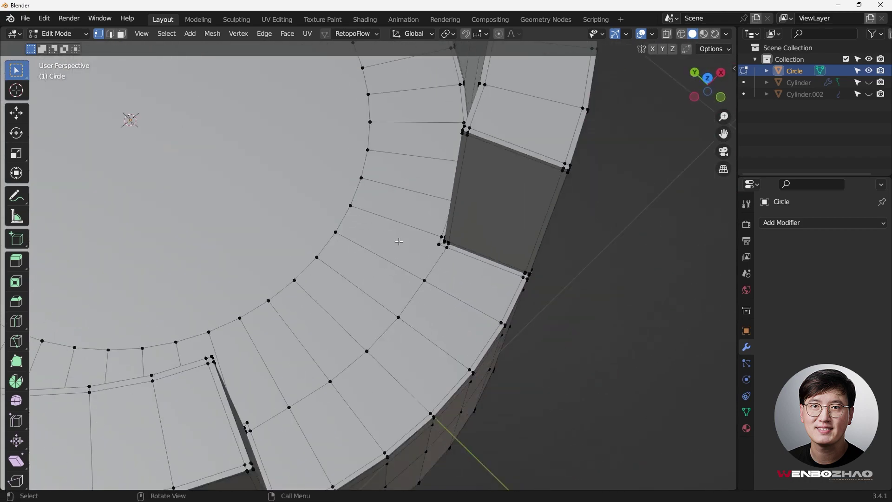
pyautogui.hotkey('ctrl', 'r')
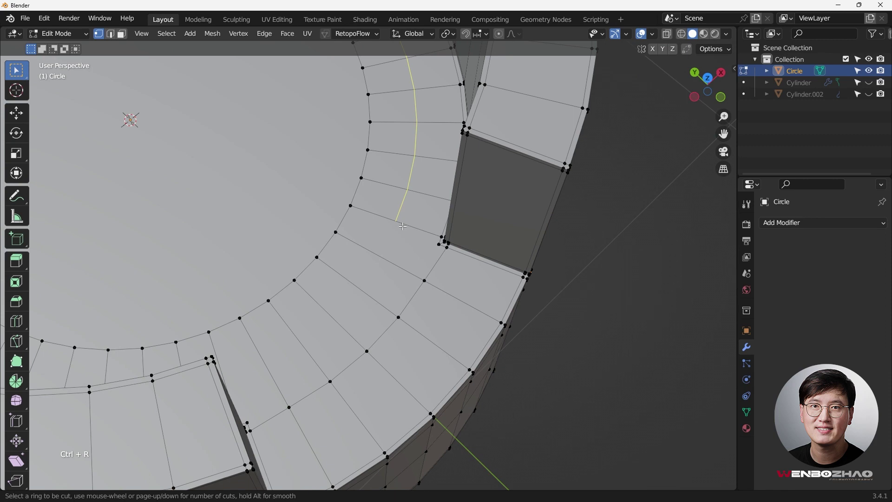
pyautogui.rightClick(403, 226)
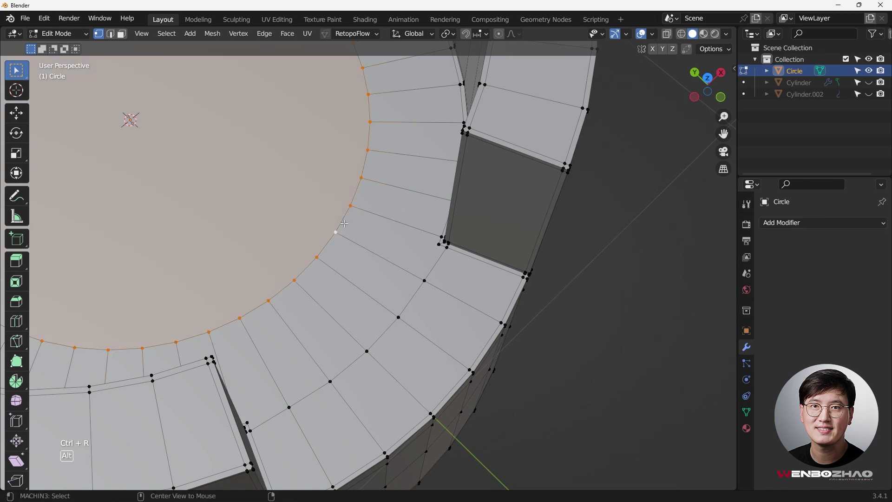
pyautogui.scroll(-5, 344, 224)
pyautogui.scroll(1, 361, 229)
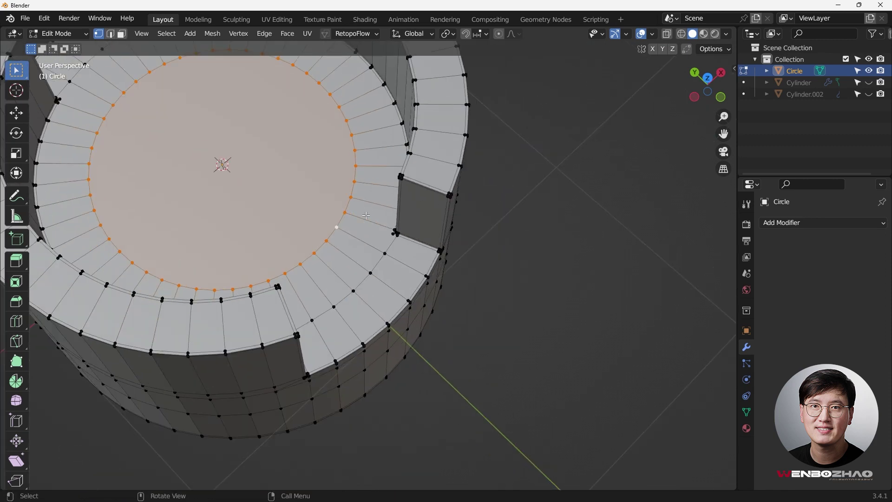
pyautogui.press('ctrl')
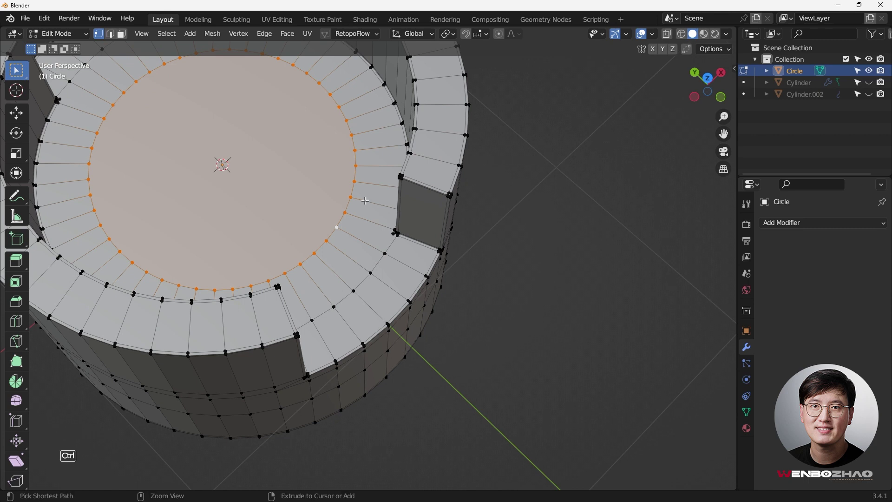
pyautogui.hotkey('ctrl', 'b')
pyautogui.scroll(1, 372, 203)
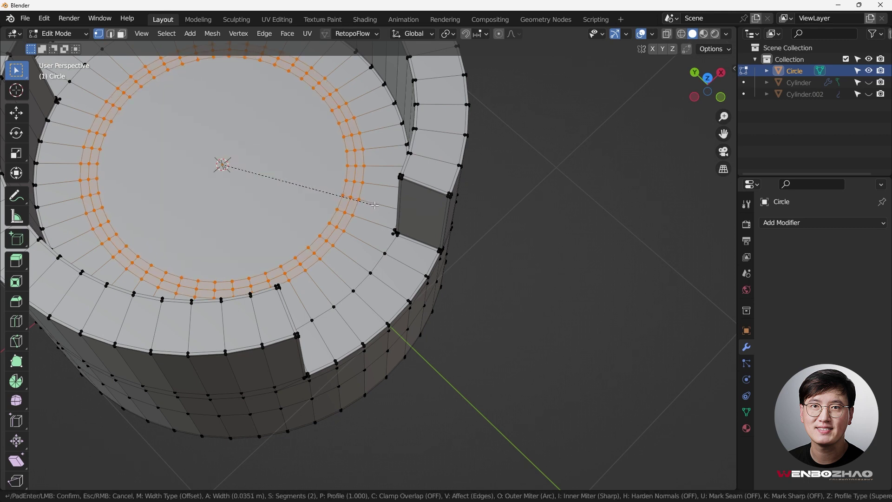
pyautogui.click(375, 205)
# - Select the outermost beveled loop on the inner floor and edge-slide it outward toward the notch corners with a factor of 0.705, without Even
pyautogui.scroll(2, 354, 213)
pyautogui.click(348, 227)
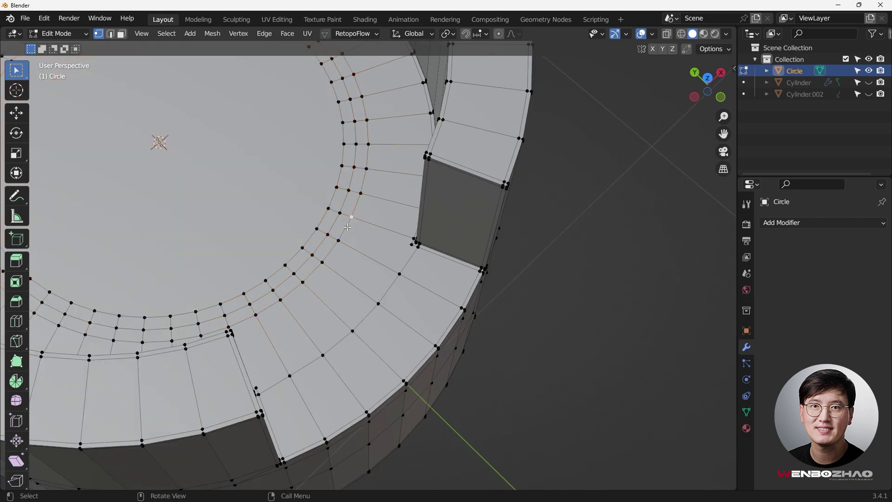
pyautogui.keyDown('alt'); pyautogui.click(348, 227); pyautogui.keyUp('alt')
pyautogui.scroll(-1, 348, 227)
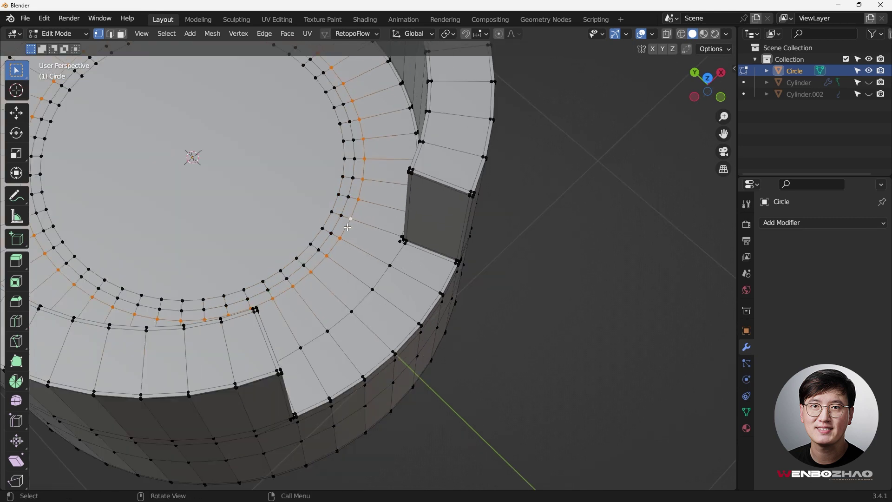
pyautogui.press('g')
pyautogui.press('g')
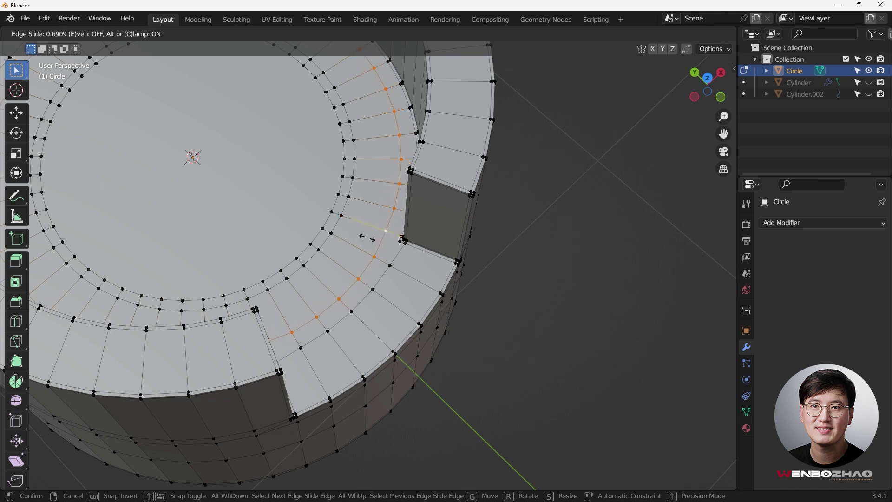
pyautogui.press('e')
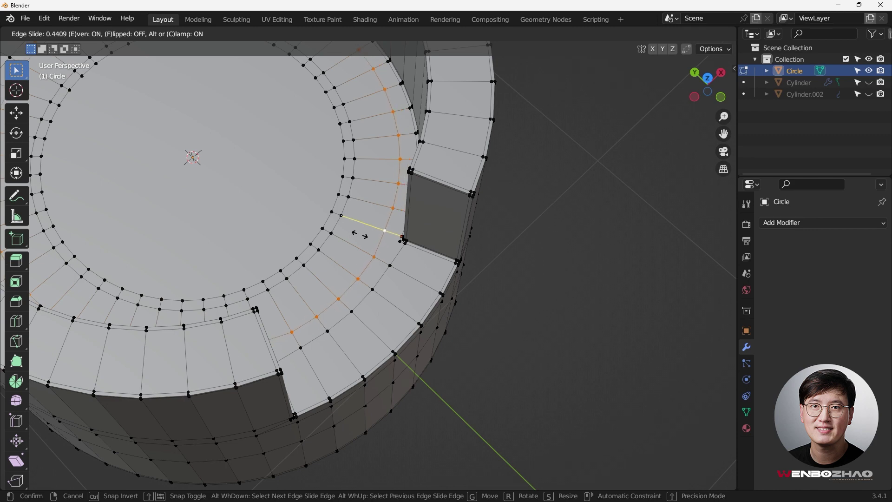
pyautogui.press('f')
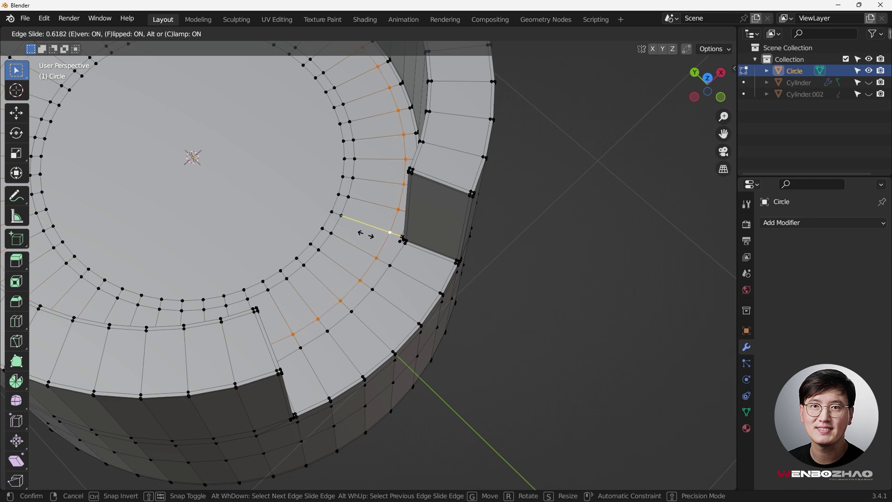
pyautogui.click(372, 235)
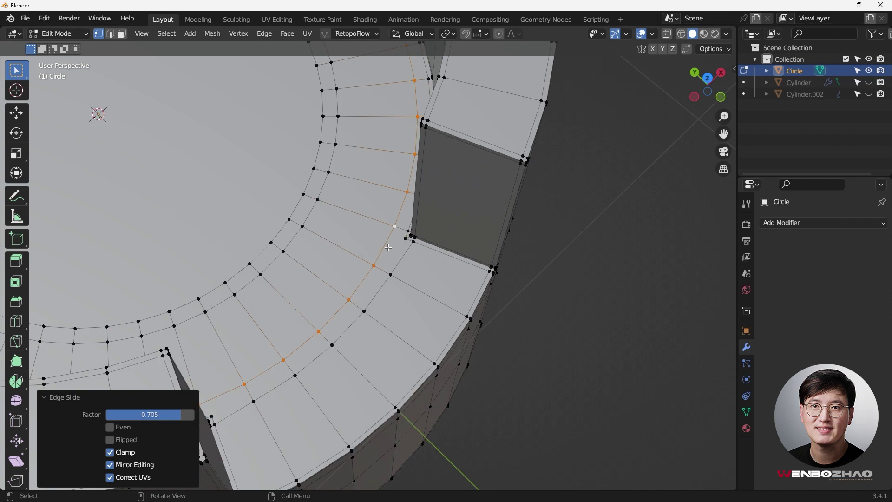
# - Connect the diagonal bevel vertex at the notch's inner floor corner to the nearest vertex of the slid floor loop
pyautogui.scroll(5, 391, 270)
pyautogui.keyDown('shift'); pyautogui.click(391, 270); pyautogui.keyUp('shift')
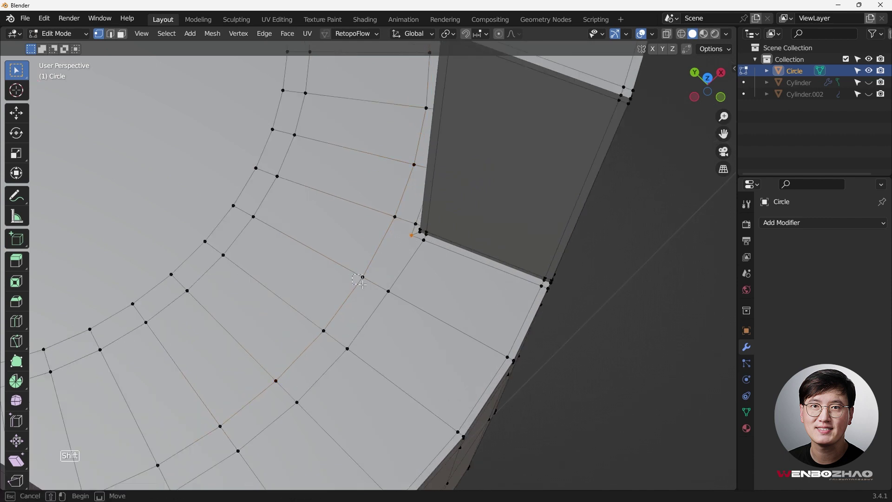
pyautogui.press('j')
pyautogui.scroll(-4, 375, 249)
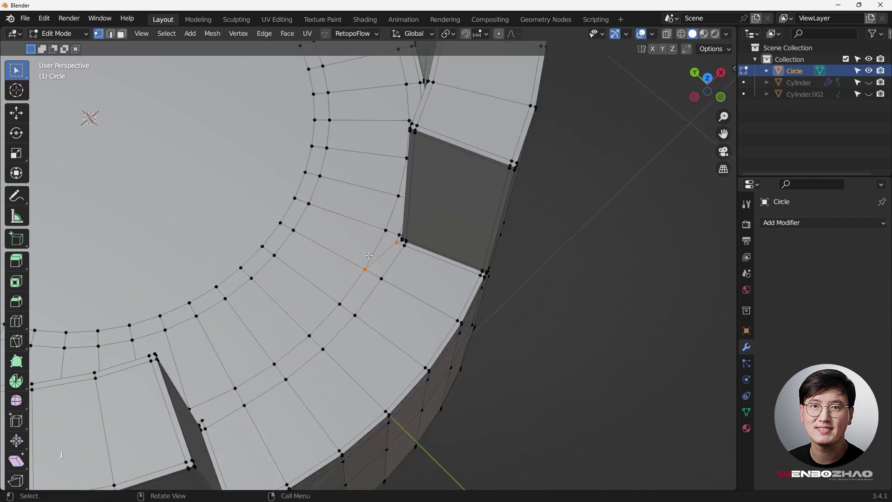
# - Connect the diagonal bevel vertex at the same notch's other inner floor corner to the nearest vertex of the slid floor loop
pyautogui.keyDown('shift'); pyautogui.moveTo(376, 248); pyautogui.dragTo(400, 203, button='middle'); pyautogui.keyUp('shift')
pyautogui.scroll(4, 264, 320)
pyautogui.moveTo(241, 307); pyautogui.dragTo(174, 326, button='middle')
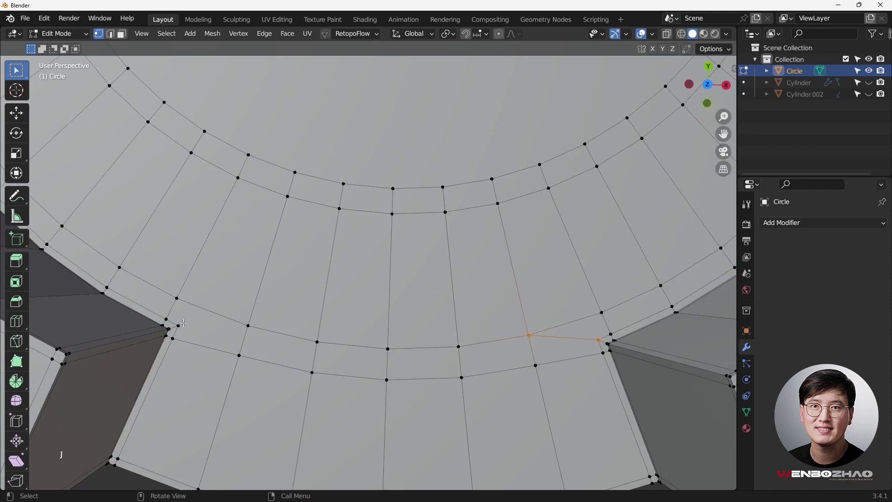
pyautogui.keyDown('shift'); pyautogui.click(177, 325); pyautogui.keyUp('shift')
pyautogui.scroll(-2, 274, 293)
pyautogui.moveTo(274, 293); pyautogui.dragTo(264, 255, button='middle')
pyautogui.scroll(-4, 264, 256)
pyautogui.moveTo(360, 222); pyautogui.dragTo(414, 207, button='middle')
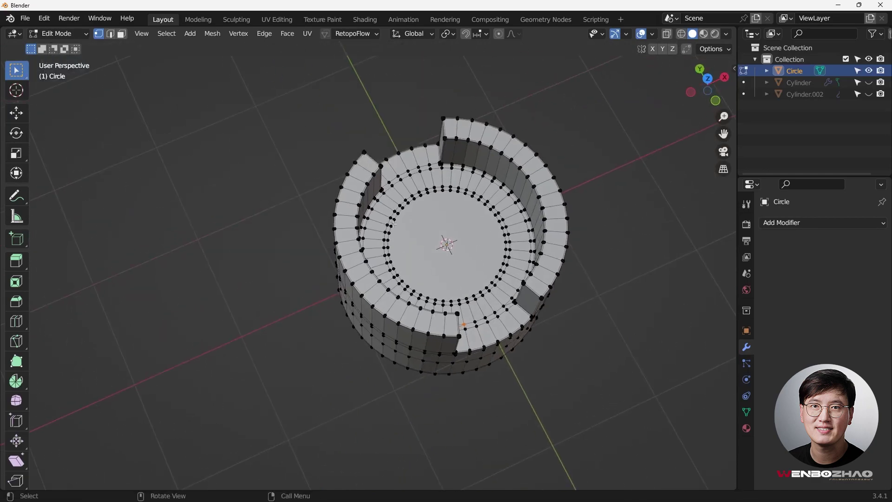
# - Connect the diagonal bevel vertices at both inner floor corners of the opposite notch to their nearest slid floor loop vertices
pyautogui.scroll(6, 414, 207)
pyautogui.scroll(2, 415, 206)
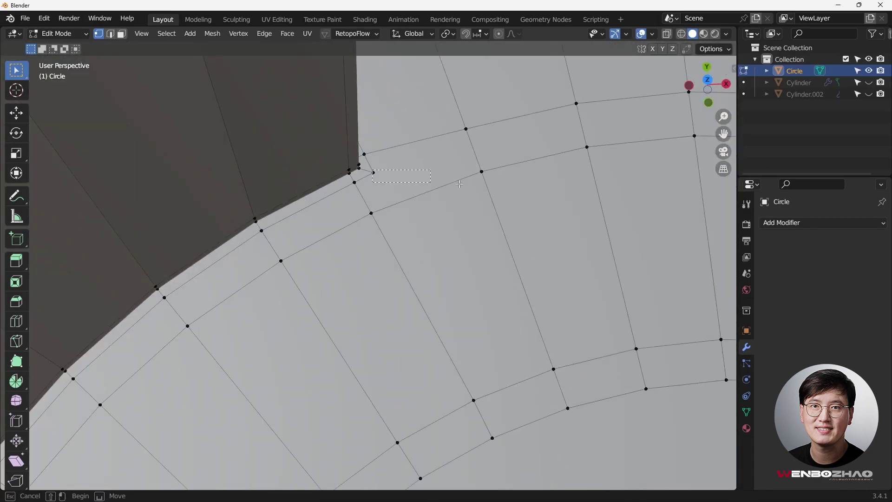
pyautogui.keyDown('shift'); pyautogui.click(483, 177); pyautogui.keyUp('shift')
pyautogui.scroll(-2, 492, 185)
pyautogui.keyDown('shift'); pyautogui.moveTo(490, 185); pyautogui.dragTo(321, 223, button='middle'); pyautogui.keyUp('shift')
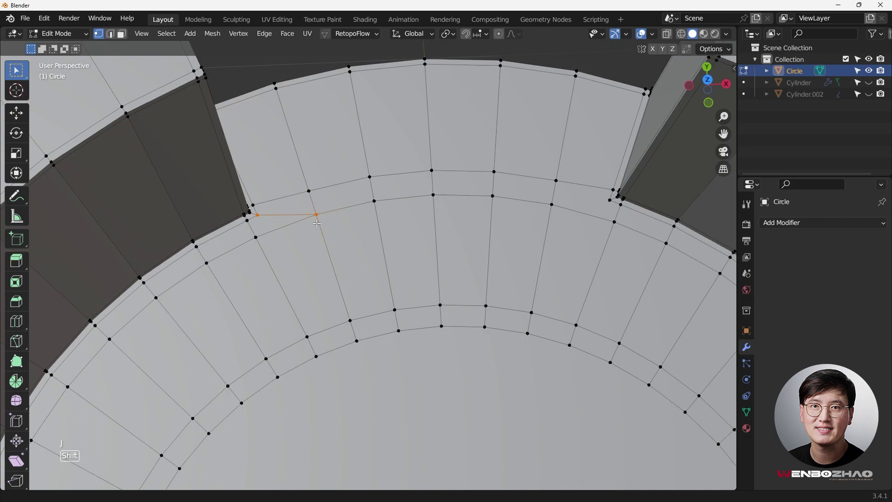
pyautogui.keyDown('shift'); pyautogui.click(611, 200); pyautogui.keyUp('shift')
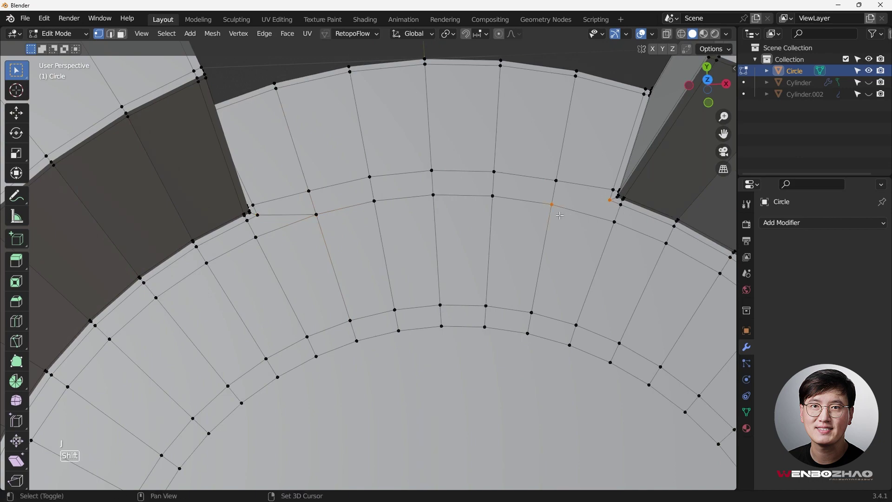
pyautogui.press('j')
# - On the opposite notch's outer wall, connect one lower corner's diagonal bevel vertex to the neighbouring vertex on the loop below
pyautogui.moveTo(550, 204); pyautogui.dragTo(297, 158, button='middle')
pyautogui.scroll(3, 431, 202)
pyautogui.moveTo(439, 202); pyautogui.dragTo(406, 191, button='middle')
pyautogui.click(345, 206)
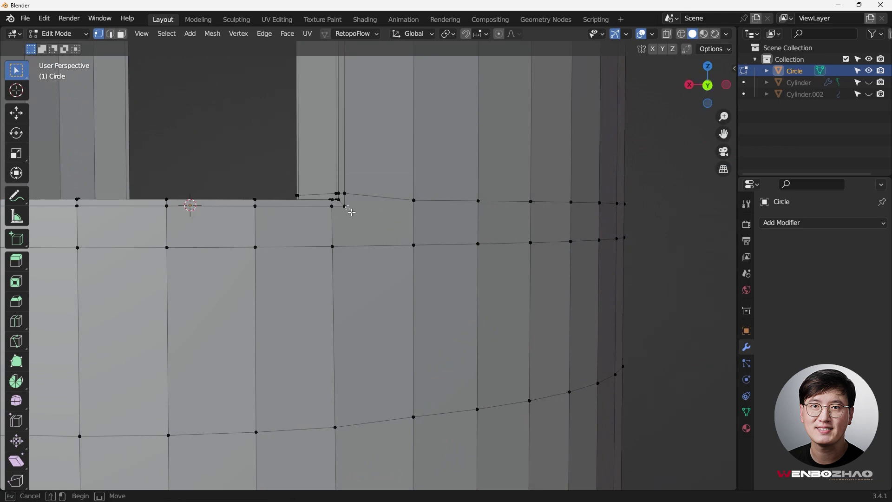
pyautogui.keyDown('shift'); pyautogui.click(414, 245); pyautogui.keyUp('shift')
pyautogui.press('j')
# - Connect the diagonal bevel vertex at that notch's other lower outer corner to the neighbouring vertex on the loop below
pyautogui.scroll(-5, 434, 255)
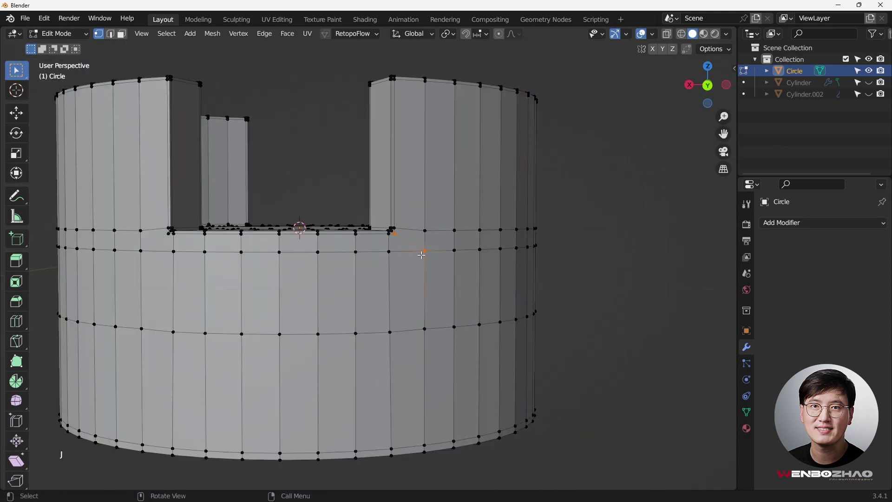
pyautogui.scroll(2, 194, 234)
pyautogui.keyDown('shift'); pyautogui.moveTo(194, 235); pyautogui.dragTo(375, 227, button='middle'); pyautogui.keyUp('shift')
pyautogui.scroll(2, 374, 227)
pyautogui.click(375, 228)
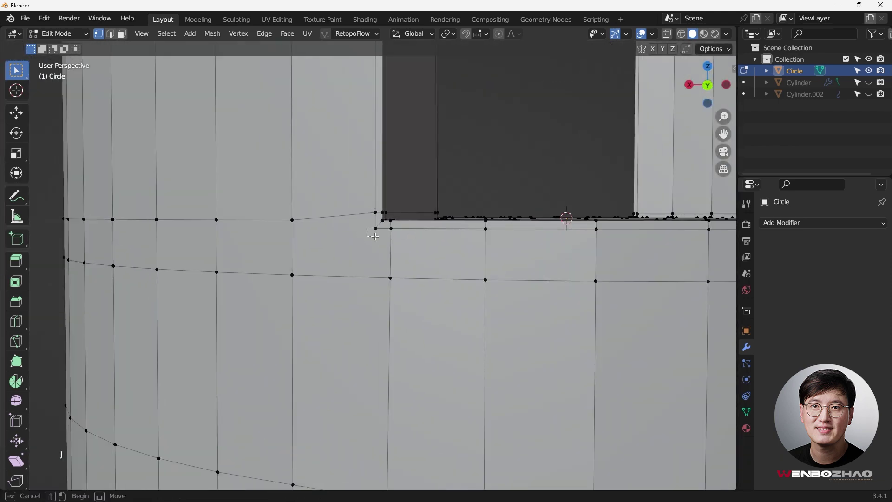
pyautogui.keyDown('shift'); pyautogui.click(292, 276); pyautogui.keyUp('shift')
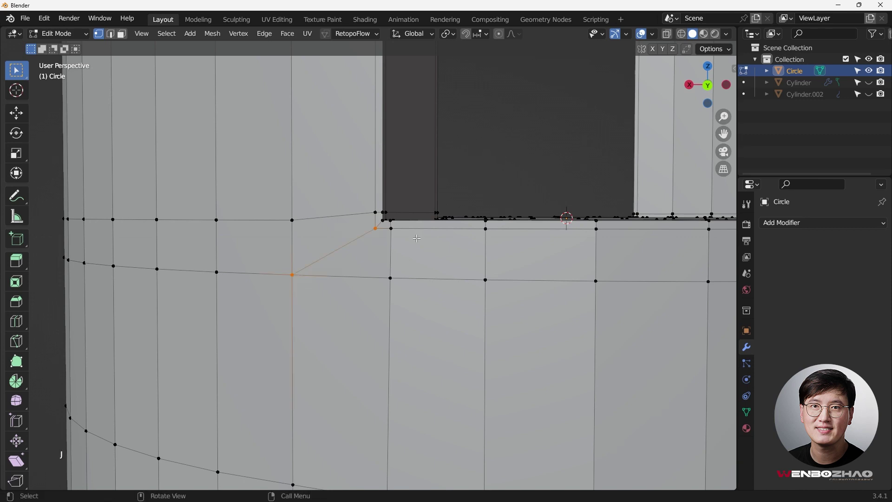
# - Switch to Object Mode and add a Subdivision modifier at level 2 to the notched cylinder
pyautogui.scroll(-5, 416, 239)
pyautogui.moveTo(417, 238); pyautogui.dragTo(384, 267, button='middle')
pyautogui.scroll(-3, 498, 305)
pyautogui.keyDown('shift'); pyautogui.moveTo(497, 305); pyautogui.dragTo(429, 258, button='middle'); pyautogui.keyUp('shift')
pyautogui.scroll(1, 422, 278)
pyautogui.press('Tab')
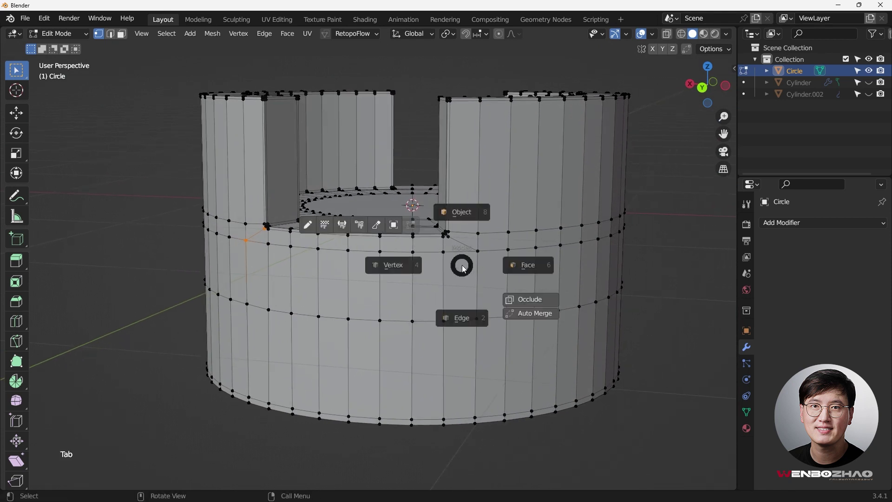
pyautogui.click(469, 193)
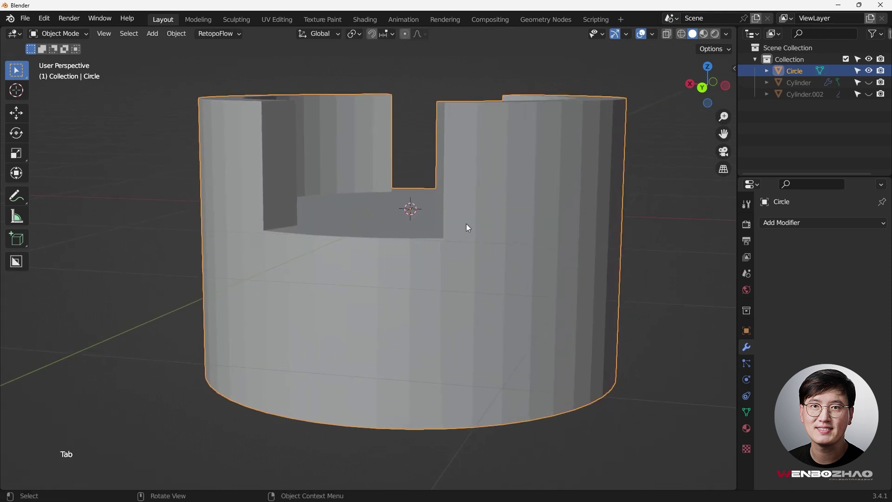
pyautogui.hotkey('ctrl', '2')
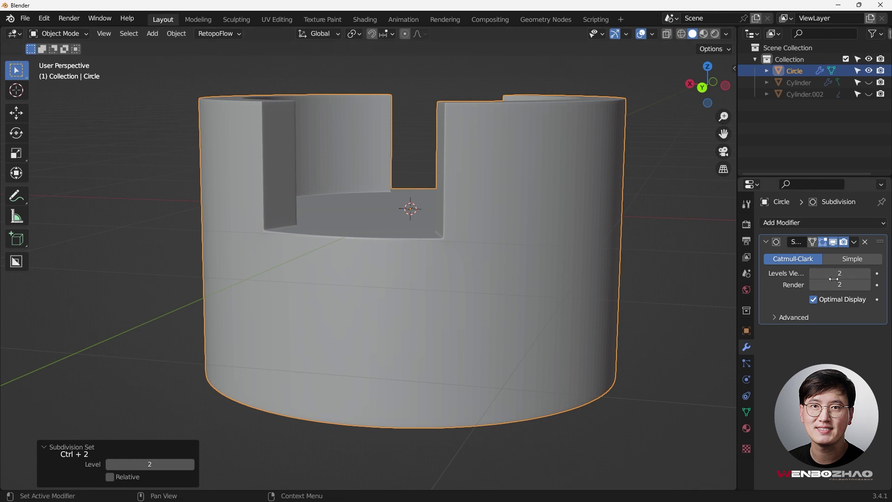
pyautogui.scroll(4, 488, 263)
pyautogui.scroll(-3, 494, 260)
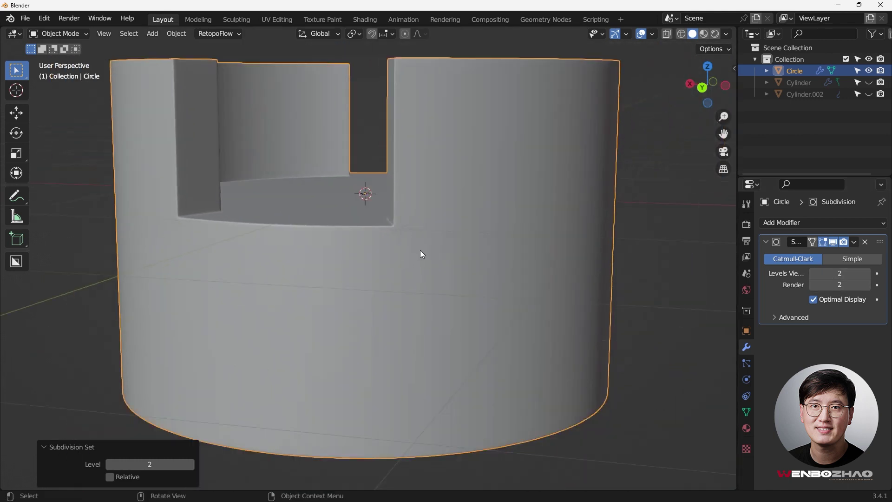
pyautogui.moveTo(421, 254); pyautogui.dragTo(434, 277, button='middle')
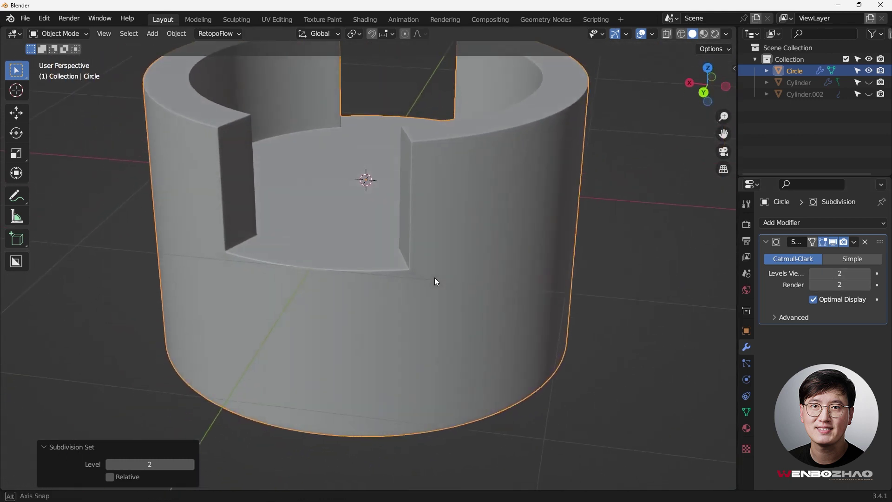
# - Apply Shade Smooth to the cylinder and examine the shading around the notch corner
pyautogui.rightClick(463, 206)
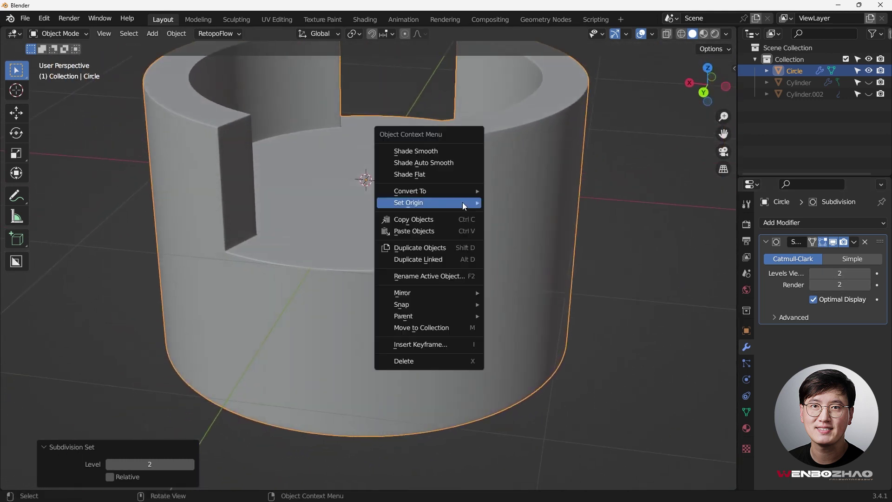
pyautogui.click(457, 152)
pyautogui.moveTo(407, 311); pyautogui.dragTo(448, 254, button='middle')
pyautogui.scroll(5, 389, 267)
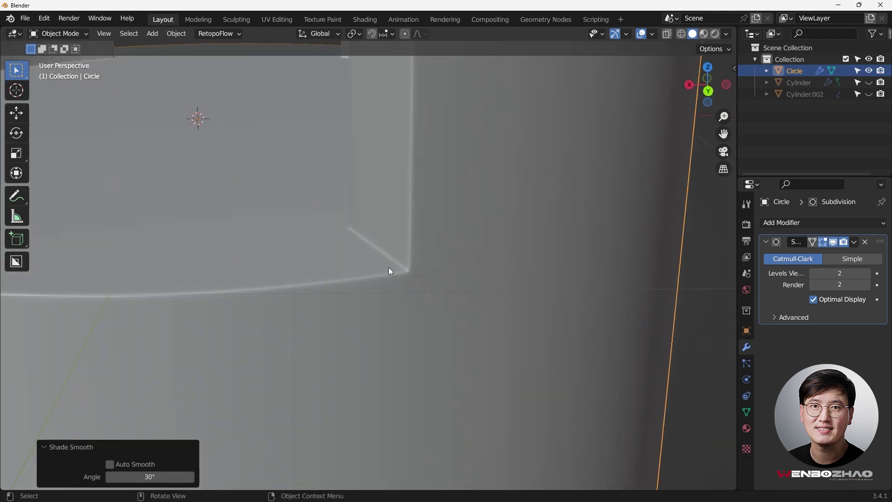
pyautogui.moveTo(388, 267); pyautogui.dragTo(372, 275, button='middle')
pyautogui.scroll(-3, 417, 292)
# - In front view with X-ray on, select the lowest wall loop and the base and move them up about 0.21 m along Z
pyautogui.press('KP_1')
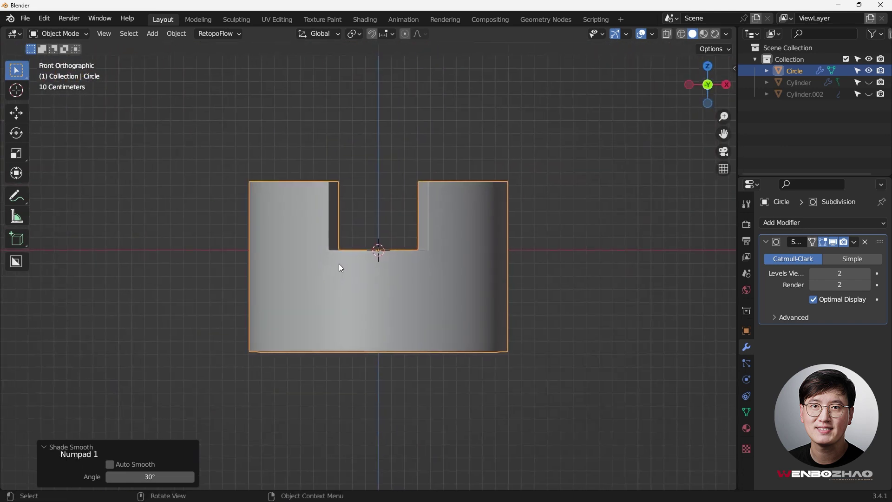
pyautogui.scroll(1, 364, 264)
pyautogui.press('Tab')
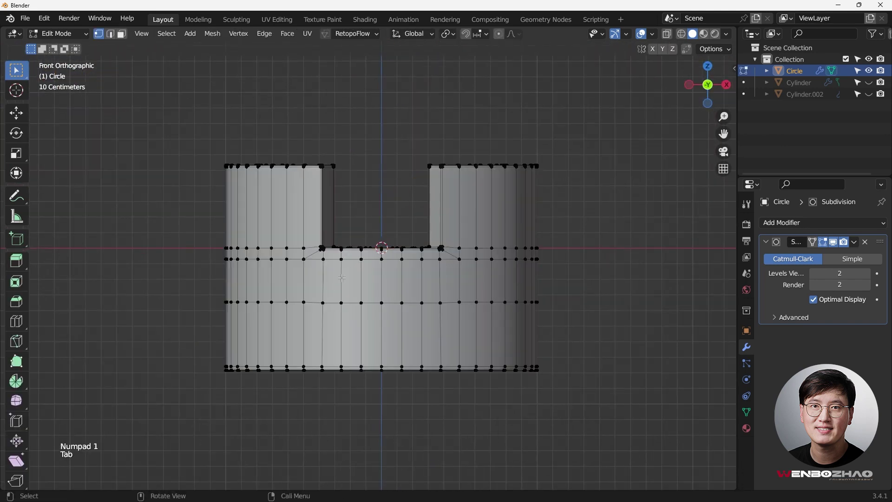
pyautogui.hotkey('alt', 'z')
pyautogui.moveTo(156, 288); pyautogui.dragTo(598, 385)
pyautogui.press('g')
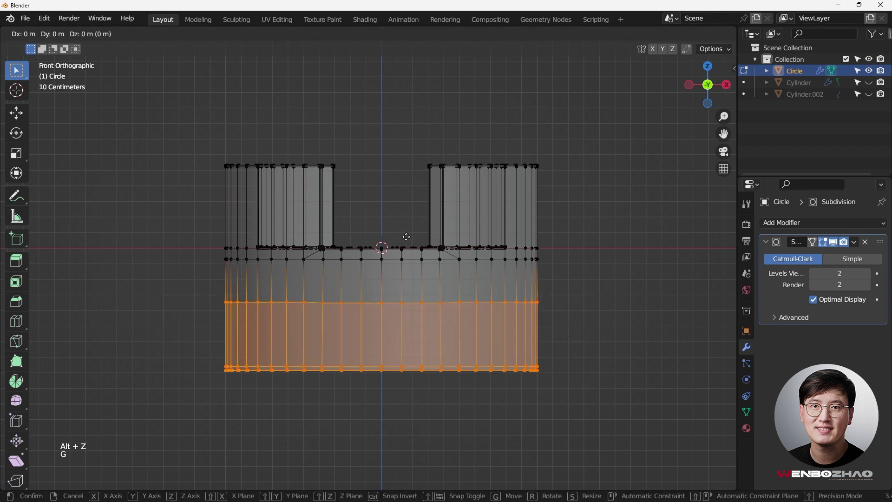
pyautogui.press('z')
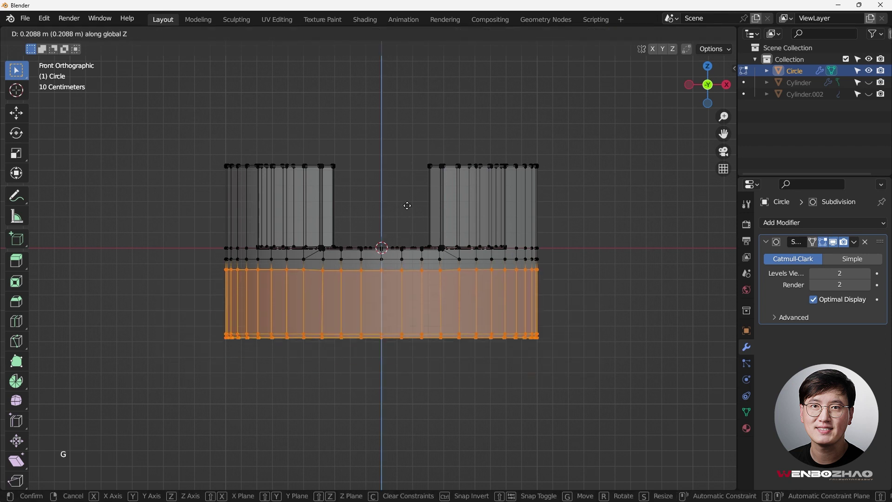
pyautogui.click(402, 212)
# - Select only the base vertices, move them up 0.2476 m along Z, and return to Object Mode
pyautogui.moveTo(175, 303); pyautogui.dragTo(629, 356)
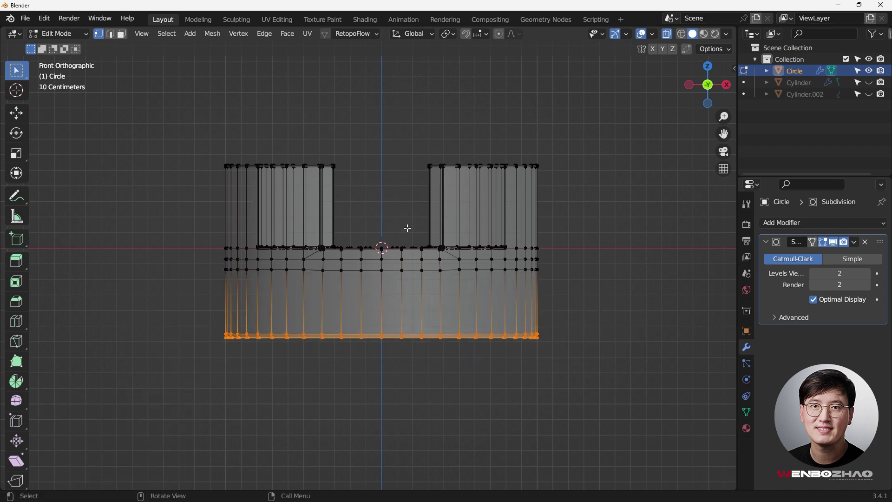
pyautogui.press('g')
pyautogui.press('z')
pyautogui.click(409, 190)
pyautogui.press('Tab')
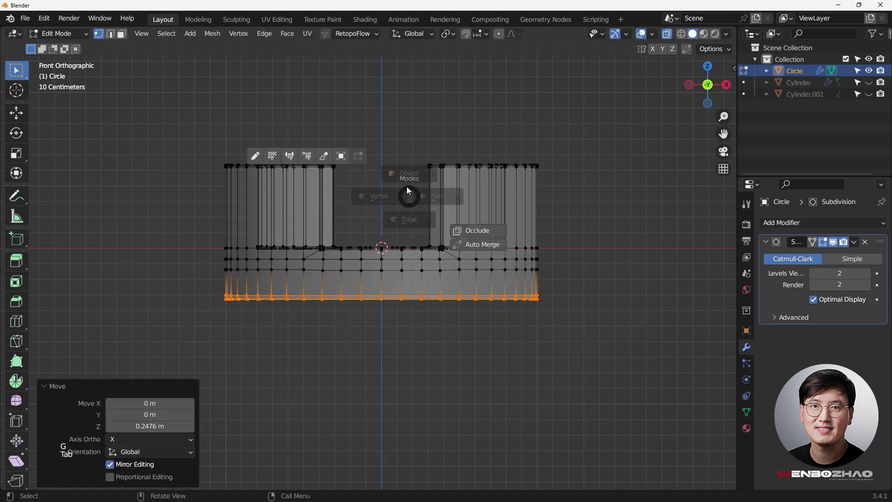
# - Examine the shortened, smoothed cylinder from the front and in perspective
pyautogui.moveTo(407, 186)
pyautogui.mouseDown(button='middle')
pyautogui.moveTo(410, 244)
pyautogui.moveTo(402, 199)
pyautogui.mouseUp(button='middle')
pyautogui.scroll(-3, 410, 244)
pyautogui.press('KP_1')
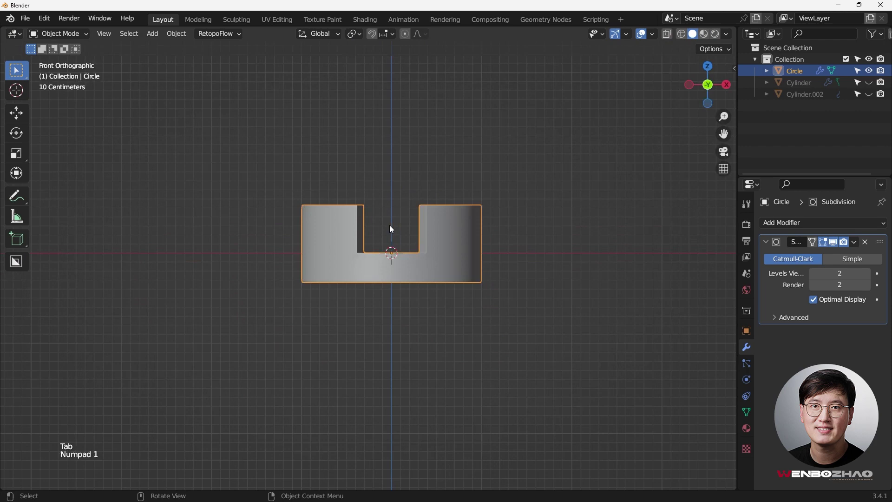
pyautogui.scroll(3, 431, 218)
pyautogui.moveTo(446, 229); pyautogui.dragTo(375, 315, button='middle')
pyautogui.scroll(-3, 437, 293)
pyautogui.scroll(2, 434, 294)
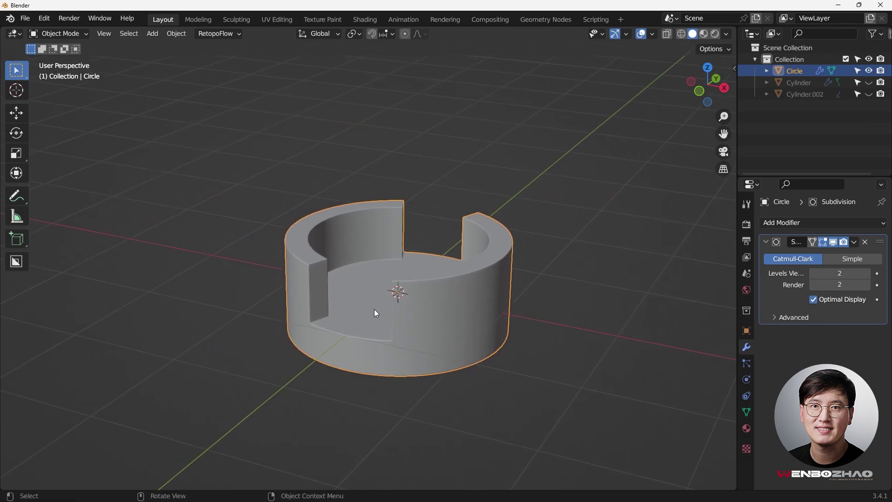
pyautogui.scroll(2, 372, 315)
pyautogui.keyDown('shift'); pyautogui.moveTo(462, 285); pyautogui.dragTo(376, 315, button='middle'); pyautogui.keyUp('shift')
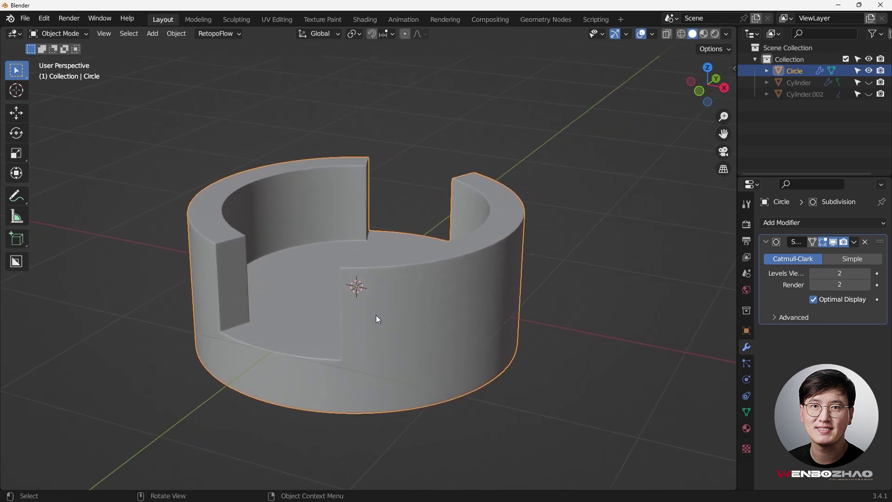
# - In Edit Mode, select the innermost circular loop on the floor and delete the central face it encloses
pyautogui.press('Tab')
pyautogui.scroll(2, 375, 315)
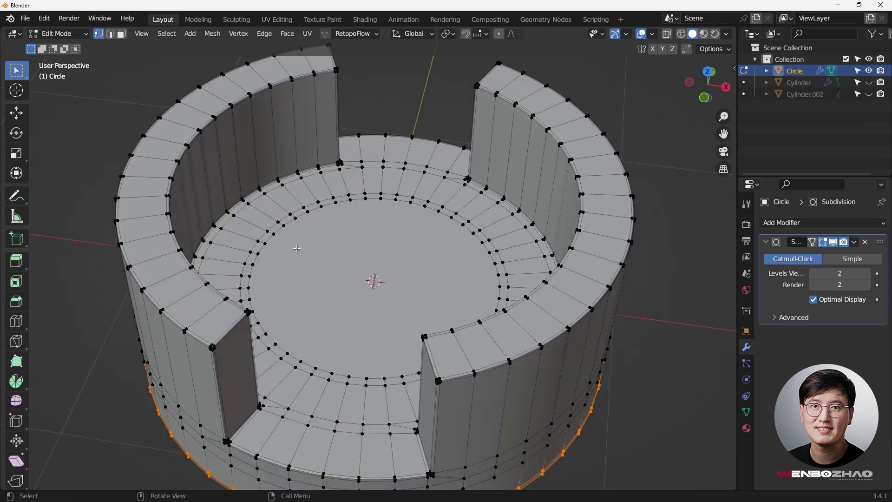
pyautogui.keyDown('alt'); pyautogui.click(268, 240); pyautogui.keyUp('alt')
pyautogui.scroll(-3, 354, 265)
pyautogui.moveTo(360, 267); pyautogui.dragTo(381, 286, button='middle')
pyautogui.scroll(2, 382, 286)
pyautogui.press('KP_7')
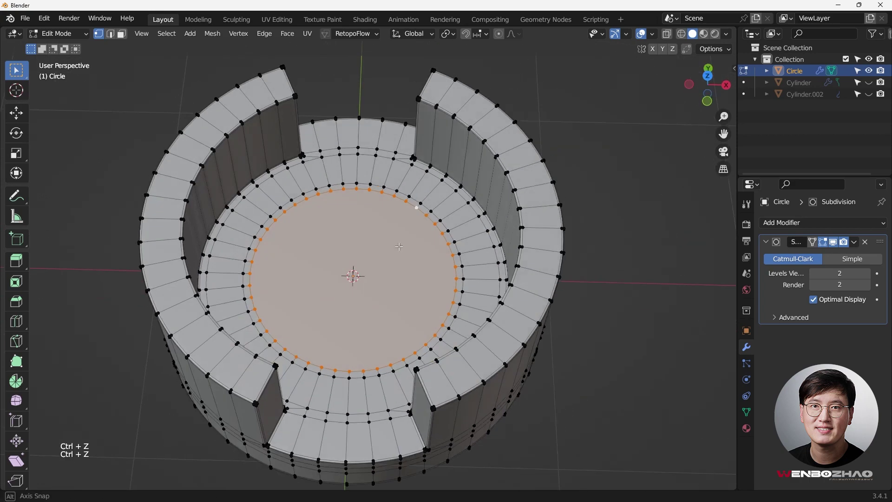
pyautogui.moveTo(397, 243); pyautogui.dragTo(396, 264, button='middle')
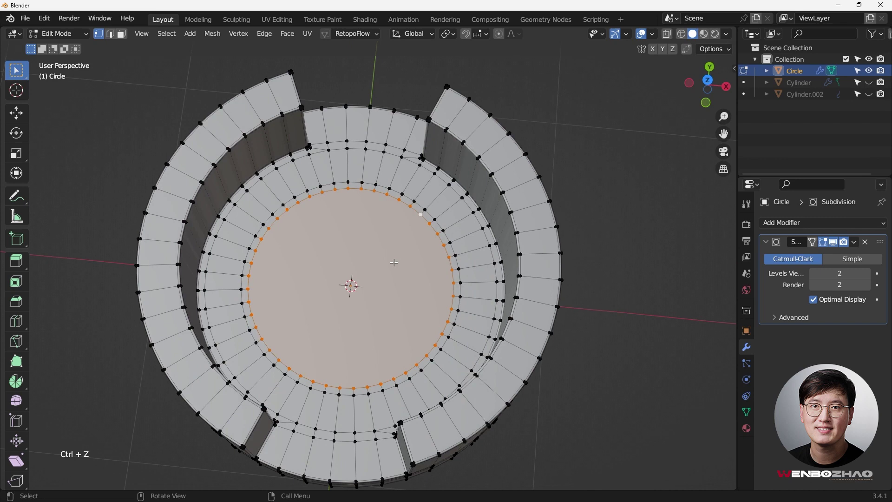
pyautogui.press('KP_7')
pyautogui.press('x')
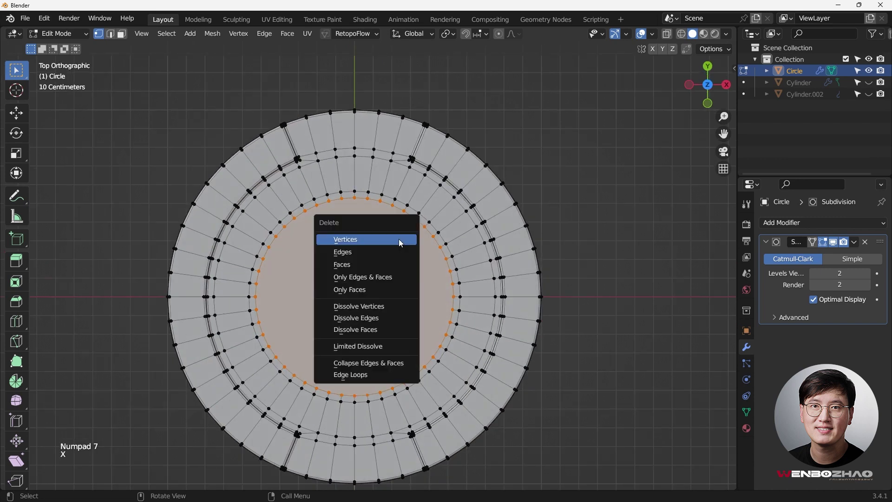
pyautogui.click(386, 264)
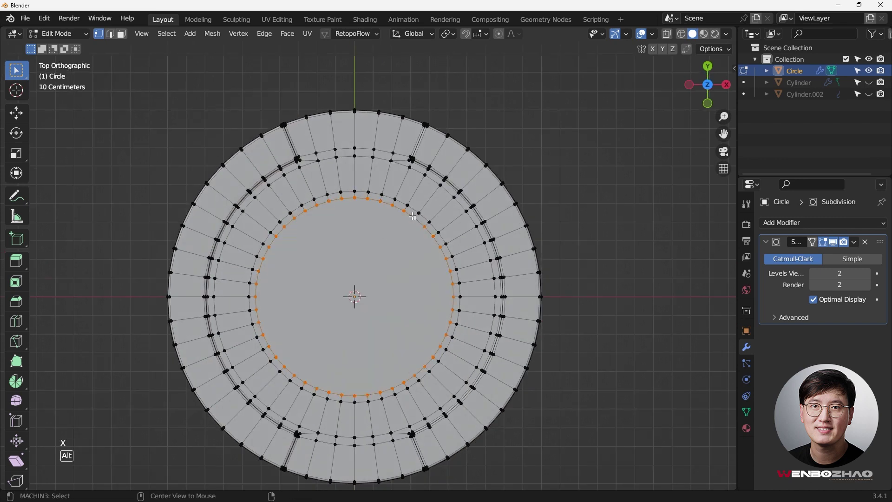
# - From the top view, fill the open floor loop with Grid Fill and set its offset to 1
pyautogui.moveTo(414, 217); pyautogui.dragTo(379, 201, button='middle')
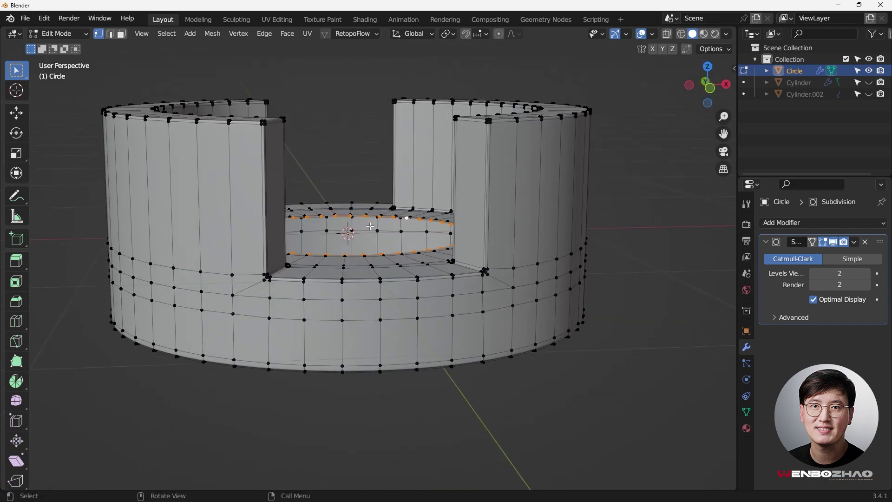
pyautogui.press('KP_7')
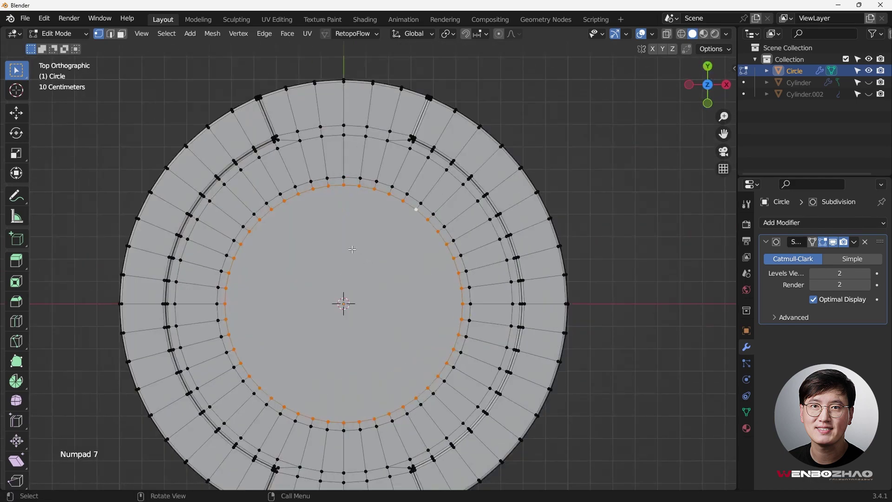
pyautogui.hotkey('ctrl', 'f')
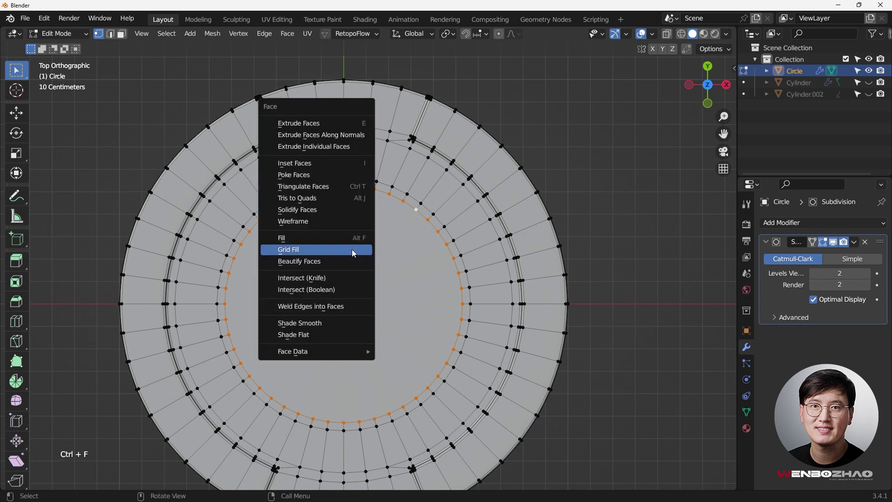
pyautogui.click(353, 252)
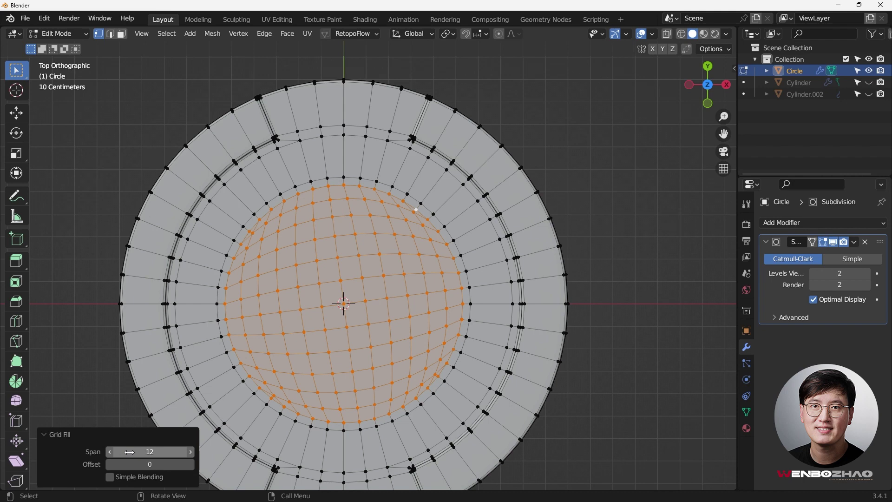
pyautogui.click(111, 465)
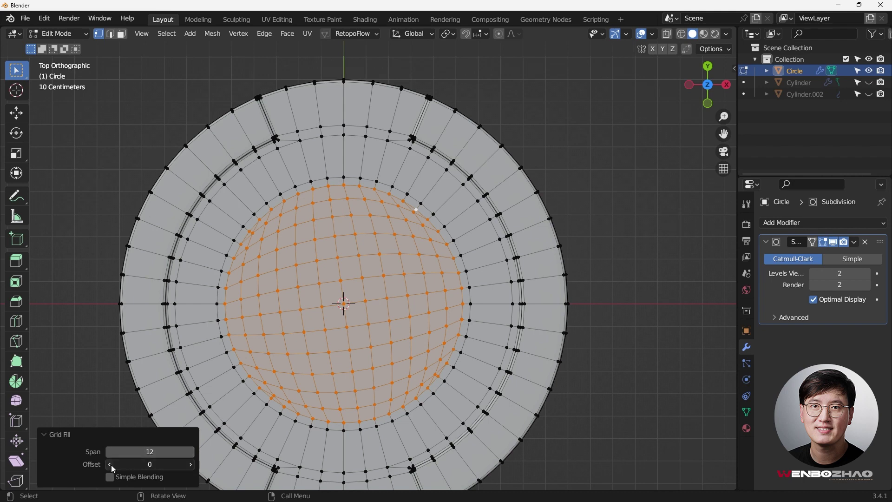
pyautogui.click(191, 465)
pyautogui.click(191, 465)
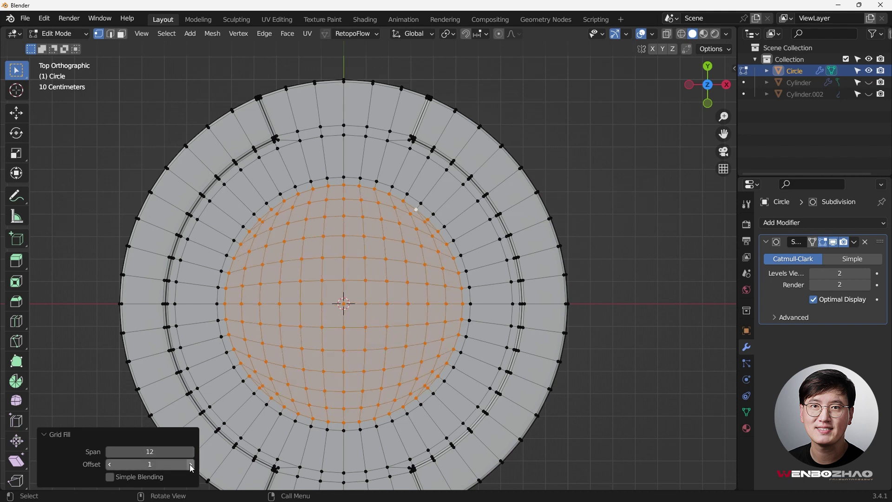
# - Set the floor grid fill's span to 8 and its offset to 3
pyautogui.click(111, 452)
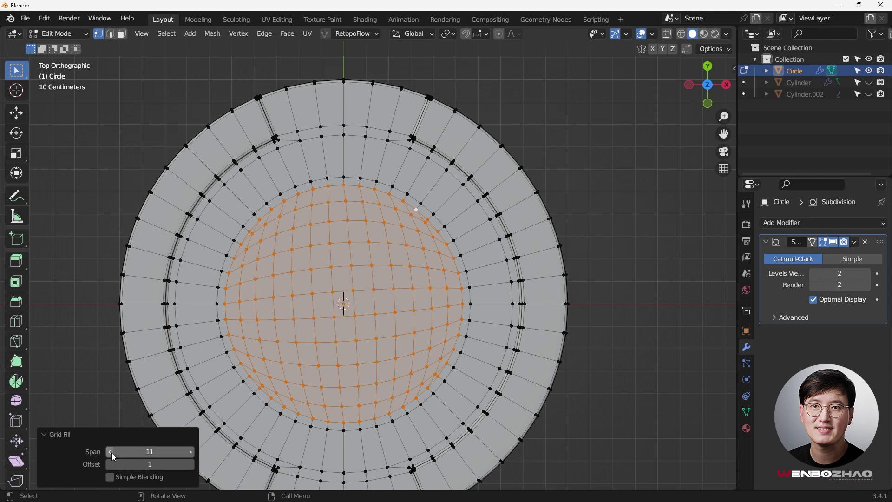
pyautogui.click(111, 453)
pyautogui.click(110, 452)
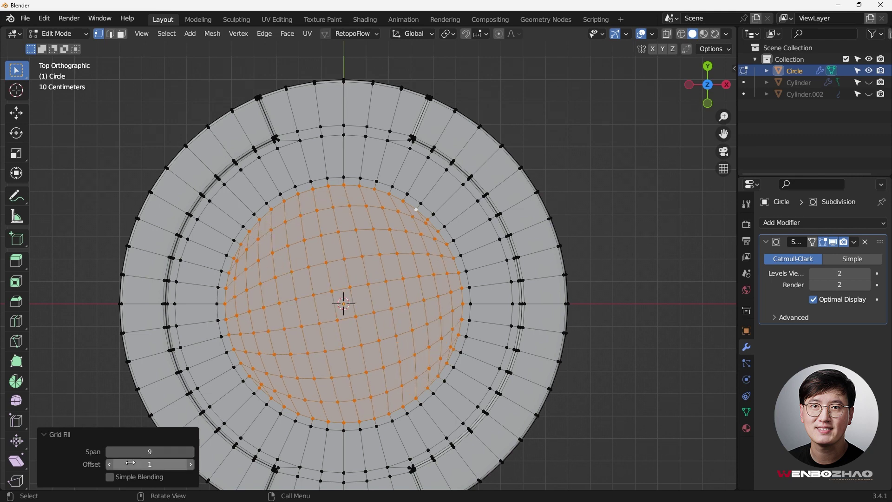
pyautogui.click(111, 465)
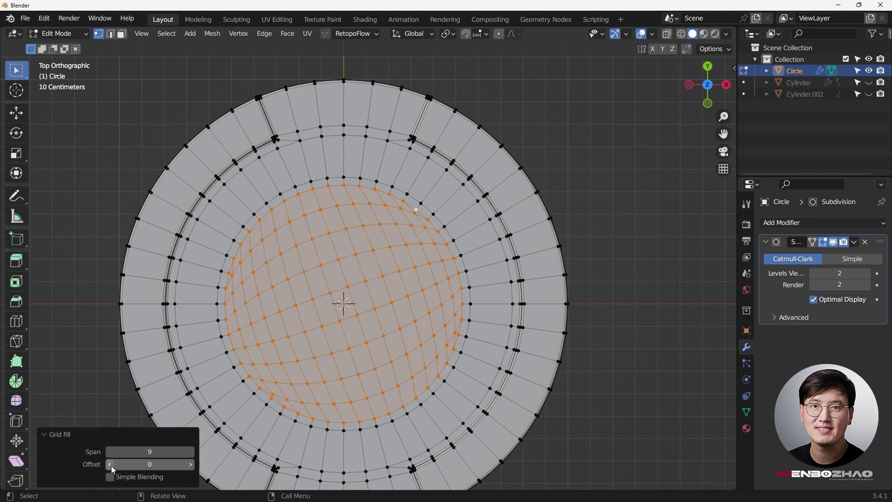
pyautogui.click(191, 465)
pyautogui.click(191, 465)
pyautogui.click(191, 465)
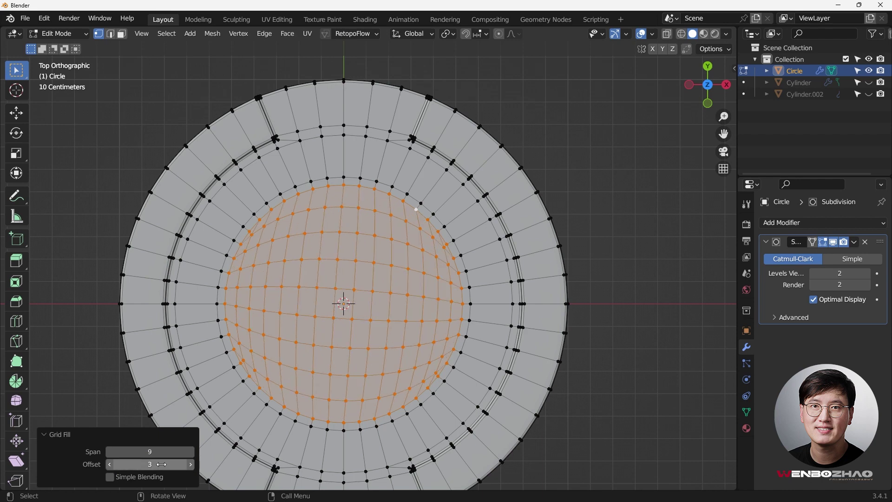
pyautogui.click(109, 451)
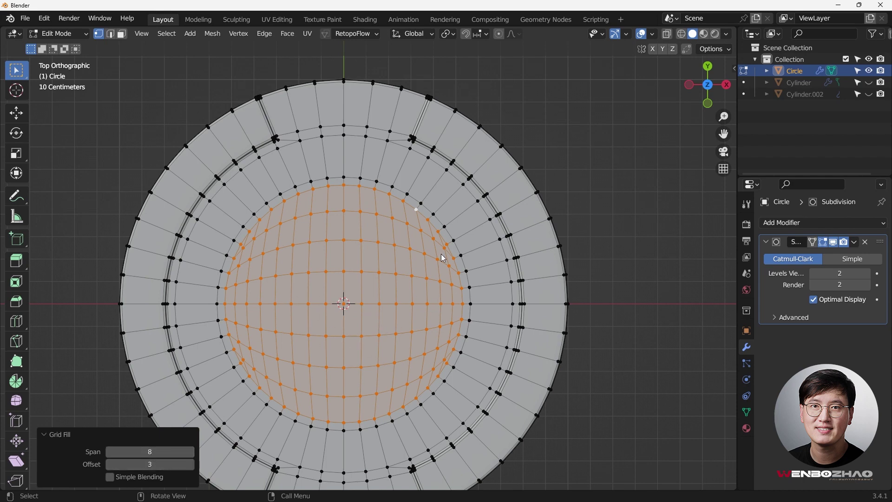
# - Select the cylinder's bottom face and inset it by about 0.037 m in bottom view
pyautogui.moveTo(457, 316); pyautogui.dragTo(478, 129, button='middle')
pyautogui.scroll(4, 438, 130)
pyautogui.keyDown('alt'); pyautogui.click(439, 124); pyautogui.keyUp('alt')
pyautogui.scroll(-2, 440, 130)
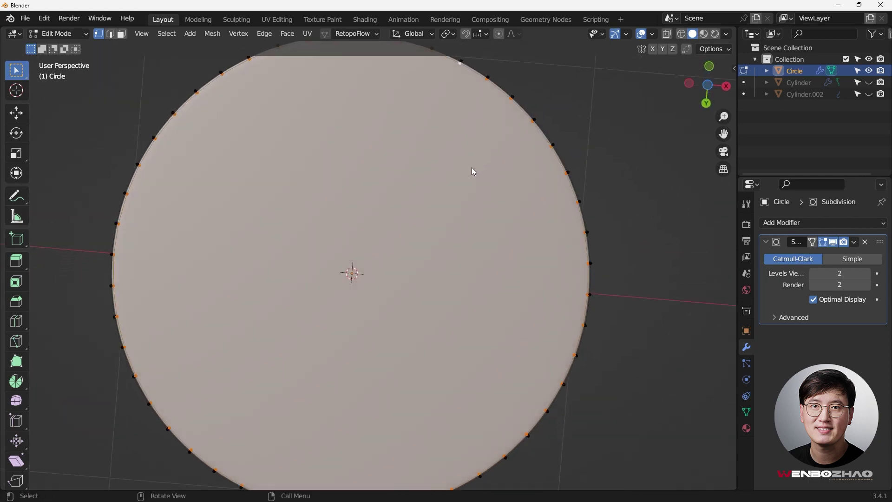
pyautogui.press('KP_1')
pyautogui.press('ctrl+KP_7')
pyautogui.scroll(-2, 533, 180)
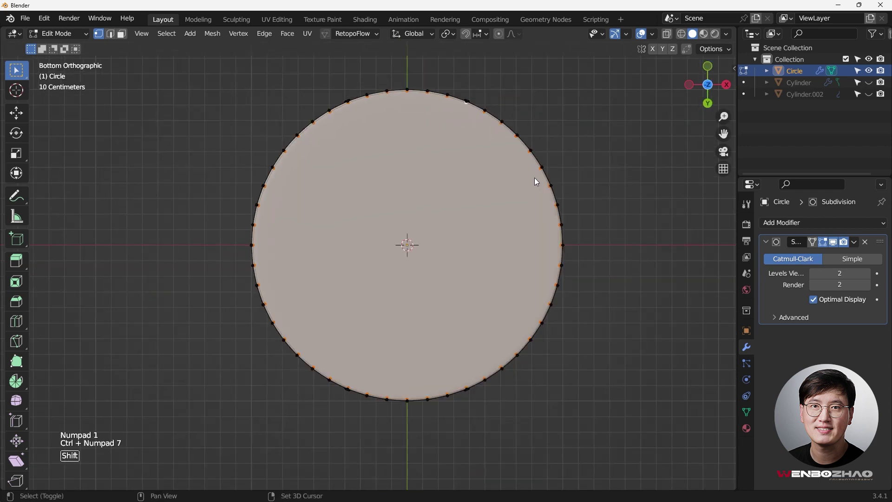
pyautogui.keyDown('ctrl'); pyautogui.scroll(2, 535, 179); pyautogui.keyUp('ctrl')
pyautogui.press('i')
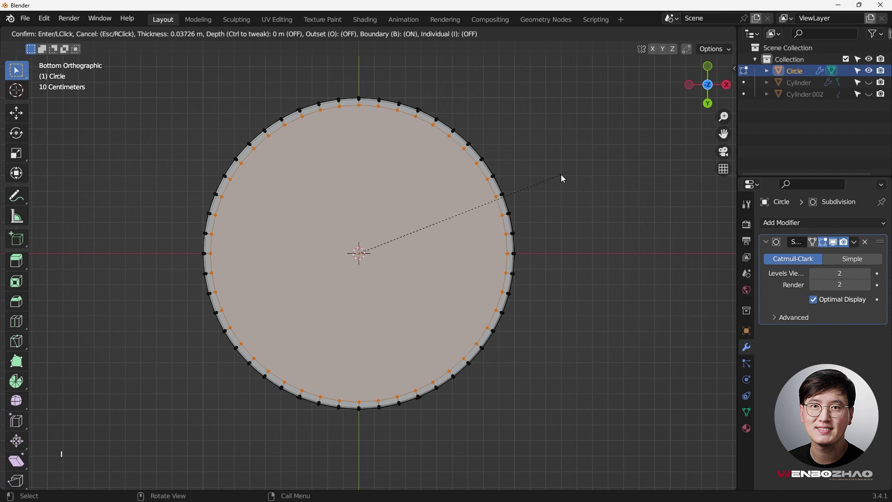
pyautogui.click(562, 177)
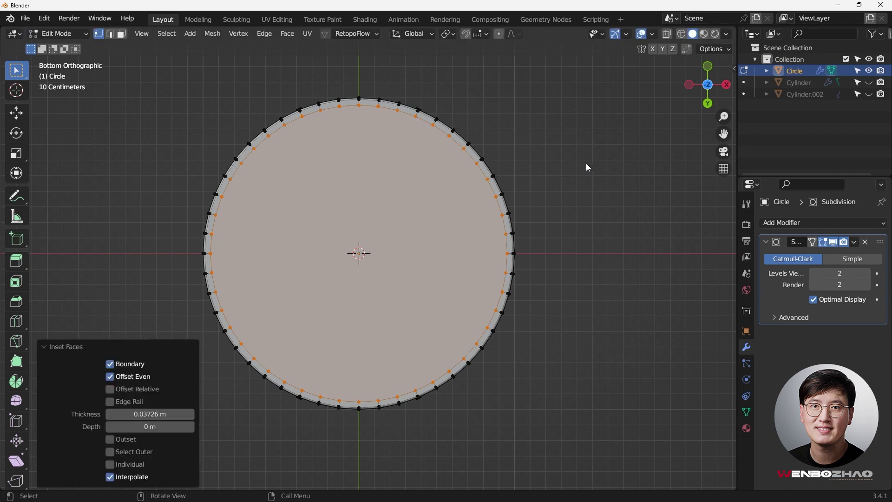
# - Inset the bottom face again by 0.465 m and add three evenly spaced loop cuts across the new ring
pyautogui.press('i')
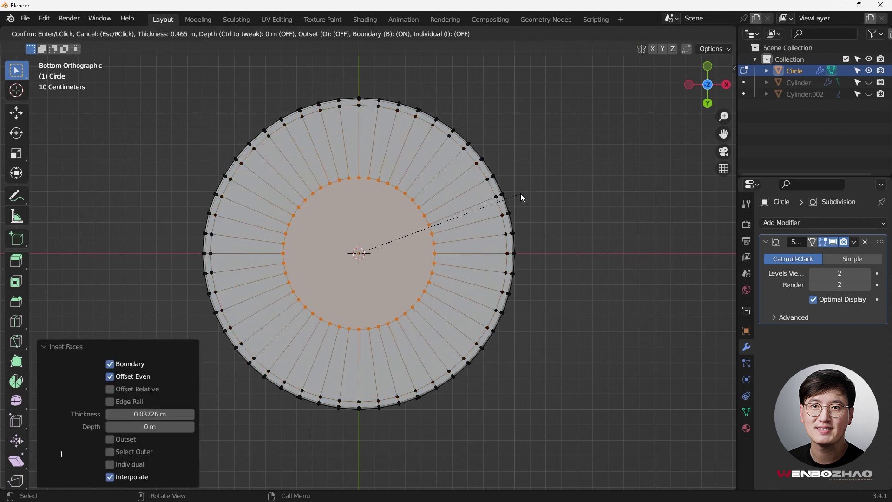
pyautogui.click(521, 196)
pyautogui.hotkey('ctrl', 'r')
pyautogui.scroll(2, 444, 183)
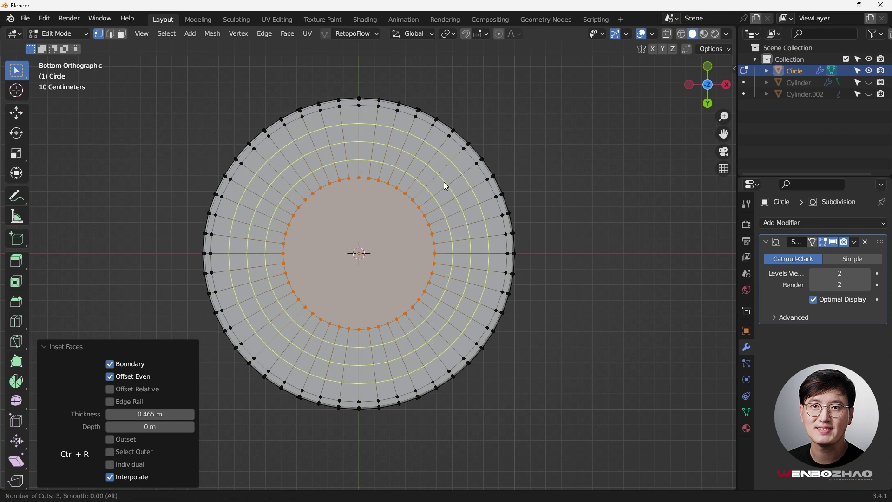
pyautogui.click(444, 183)
pyautogui.rightClick(445, 182)
# - Select the innermost circular loop on the underside and delete the central face it encloses
pyautogui.keyDown('alt'); pyautogui.click(400, 191); pyautogui.keyUp('alt')
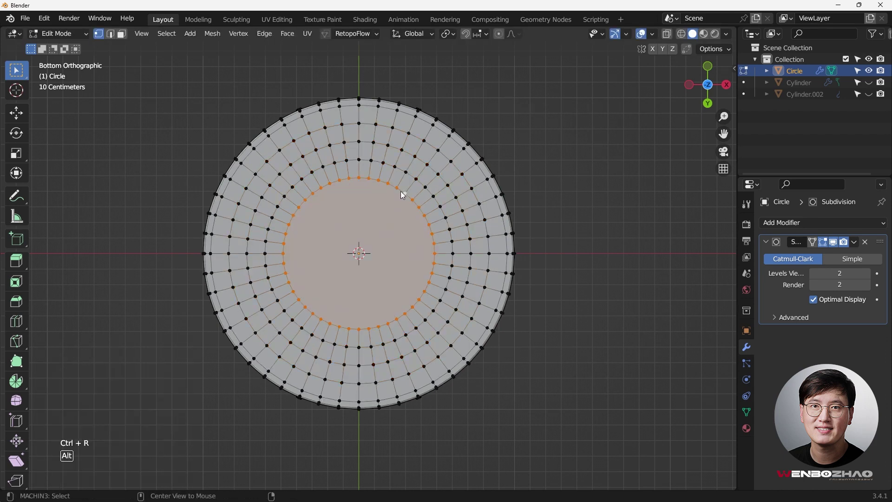
pyautogui.scroll(2, 367, 268)
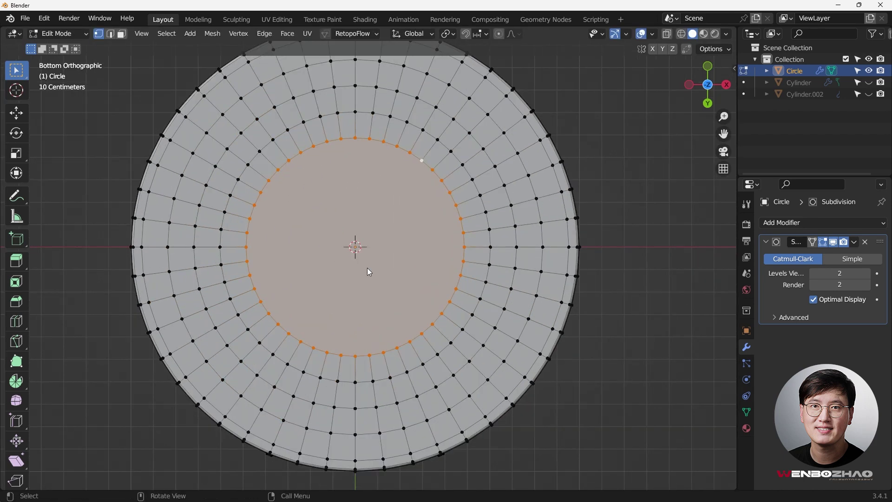
pyautogui.scroll(-1, 367, 268)
pyautogui.press('x')
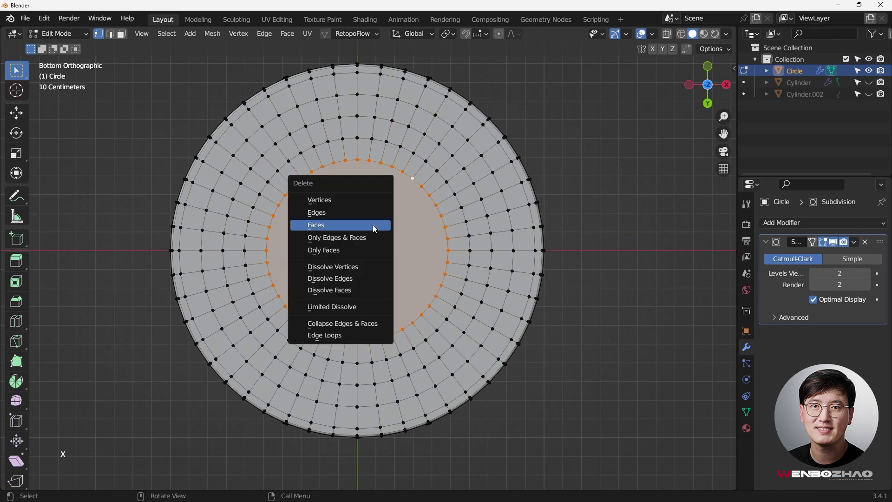
pyautogui.click(375, 228)
pyautogui.moveTo(361, 158); pyautogui.dragTo(392, 188, button='middle')
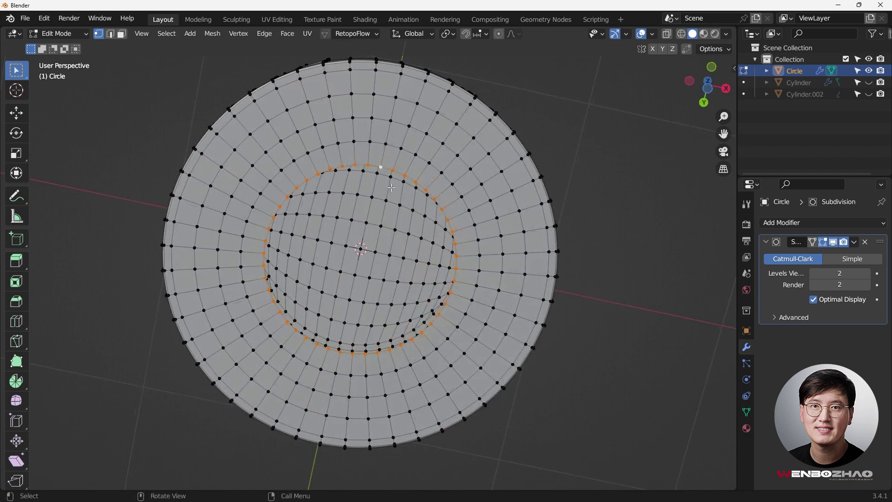
# - Fill the open loop on the underside with Grid Fill and set its span to 8
pyautogui.hotkey('ctrl', 'f')
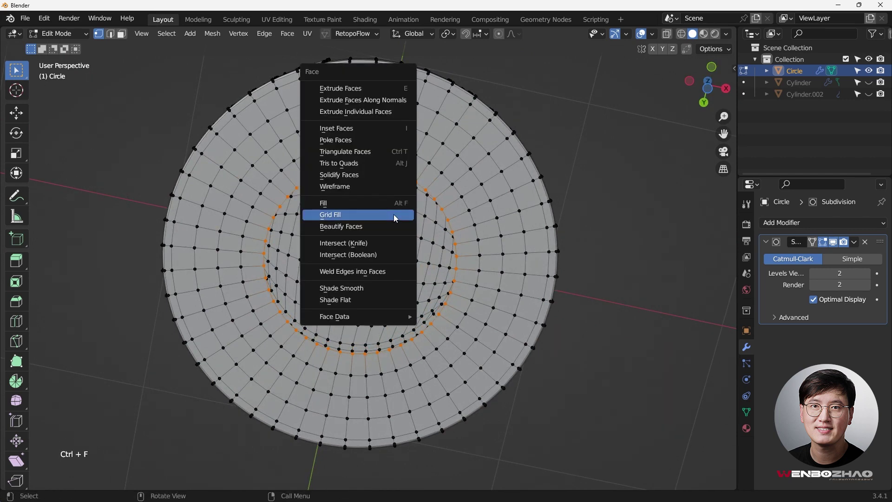
pyautogui.click(396, 218)
pyautogui.click(192, 452)
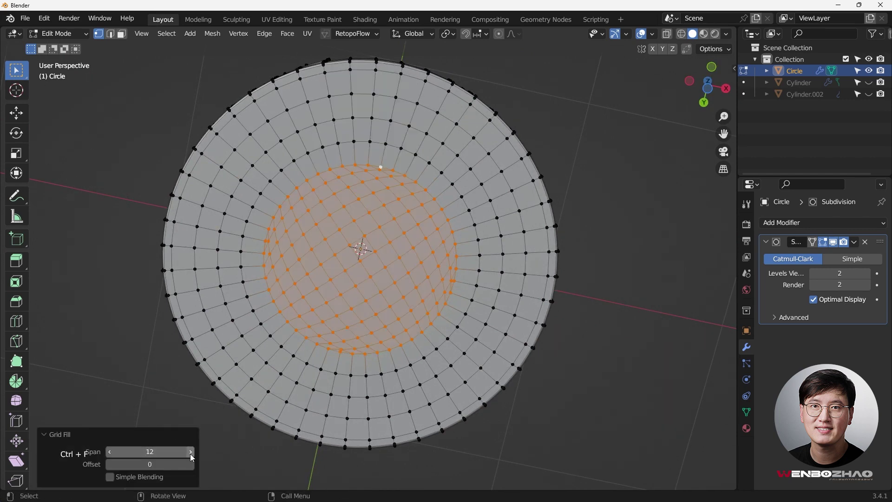
pyautogui.click(192, 452)
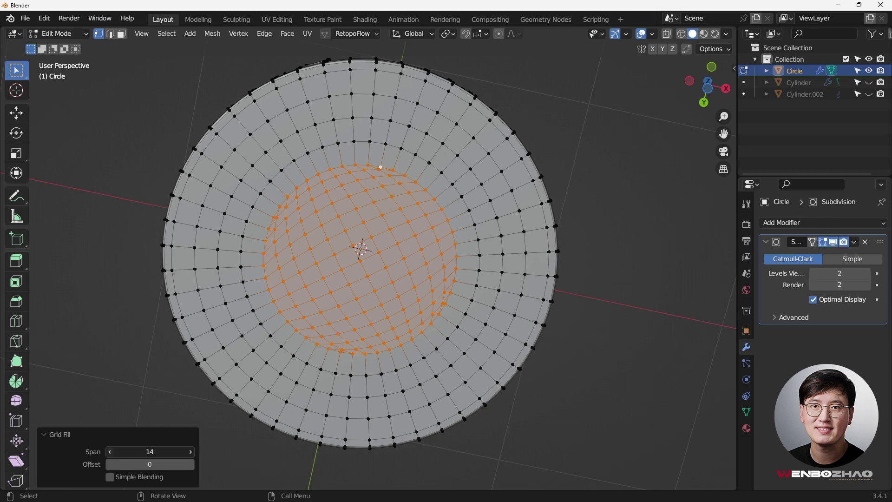
pyautogui.click(109, 451)
pyautogui.click(109, 452)
pyautogui.click(109, 451)
pyautogui.click(109, 452)
pyautogui.click(110, 453)
pyautogui.click(110, 453)
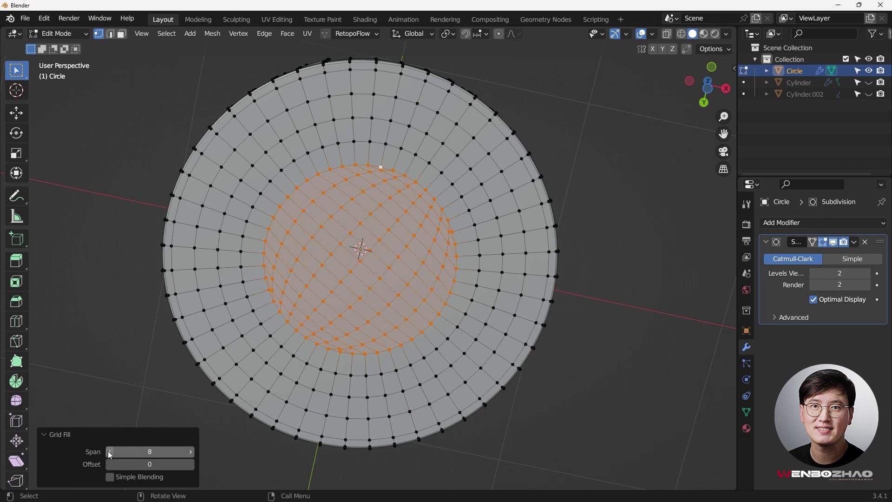
# - Set the underside grid fill's offset to 8 so the grid aligns with the X and Y axes in bottom view
pyautogui.click(190, 464)
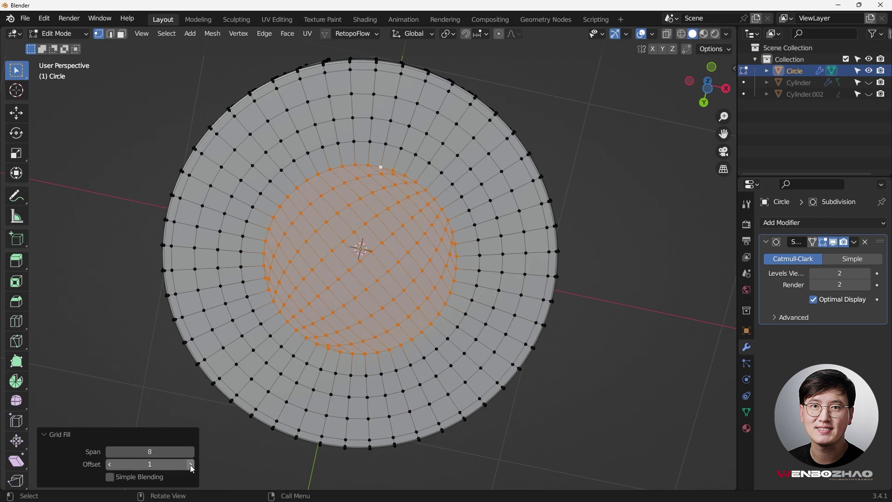
pyautogui.click(191, 465)
pyautogui.click(191, 465)
pyautogui.moveTo(476, 285); pyautogui.dragTo(461, 300, button='middle')
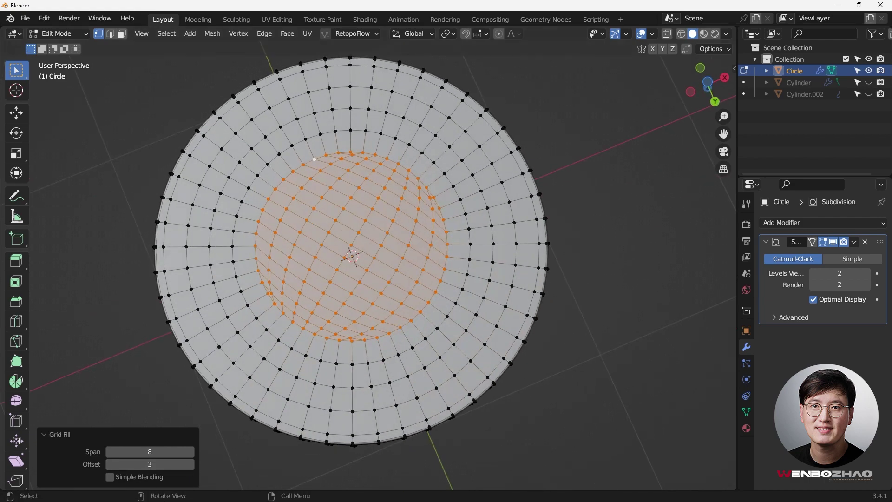
pyautogui.press('KP_7')
pyautogui.press('ctrl+KP_7')
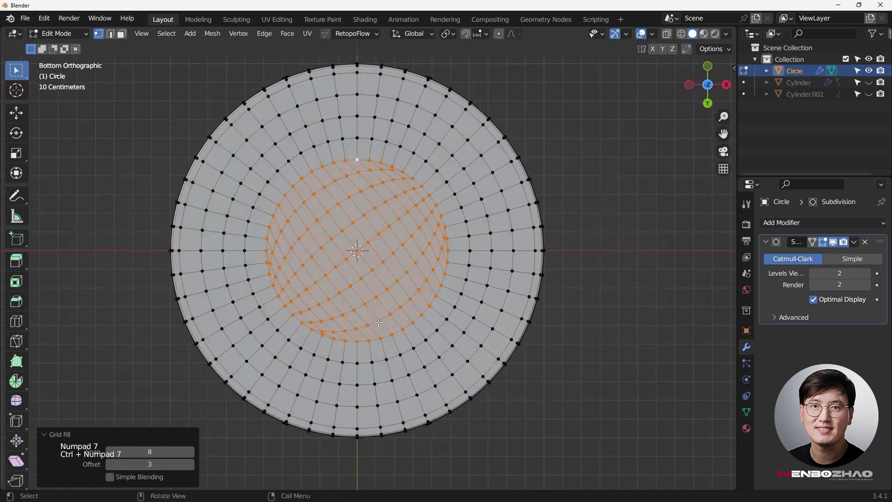
pyautogui.click(110, 464)
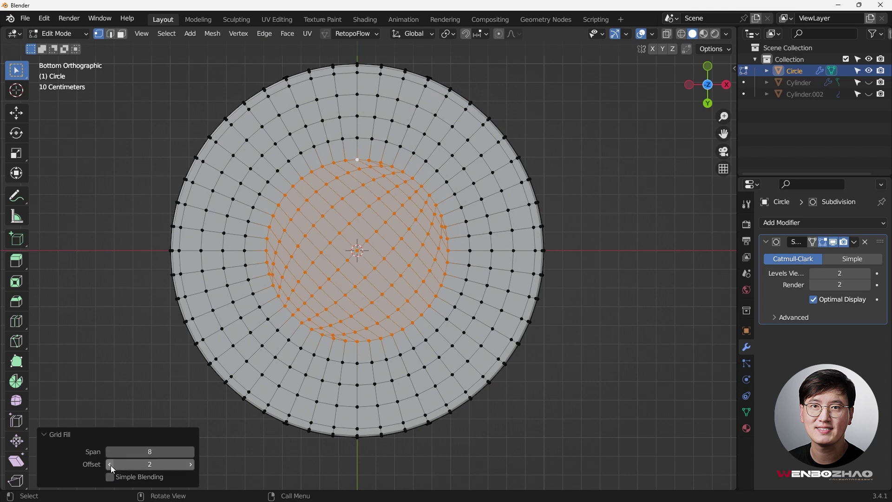
pyautogui.click(191, 464)
pyautogui.click(191, 465)
pyautogui.click(191, 465)
pyautogui.click(191, 465)
pyautogui.click(191, 465)
pyautogui.click(191, 465)
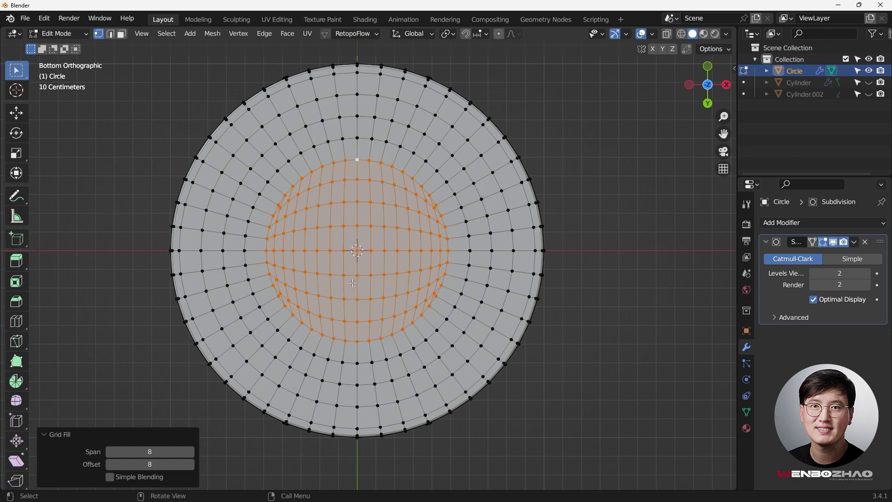
pyautogui.scroll(4, 377, 196)
pyautogui.scroll(-4, 415, 247)
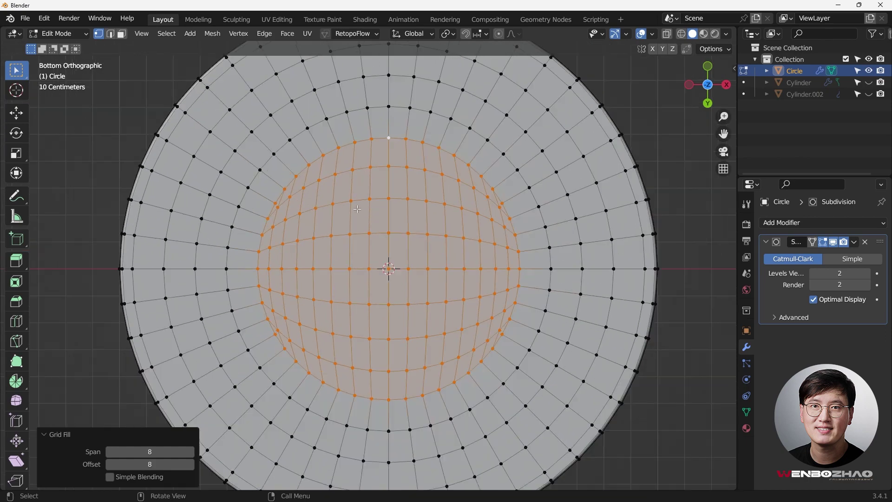
# - Clear the selection and, in front view, add two evenly spaced horizontal loop cuts to the upper wall segment left of the notch
pyautogui.moveTo(415, 247); pyautogui.dragTo(431, 321, button='middle')
pyautogui.scroll(-3, 430, 293)
pyautogui.click(532, 211)
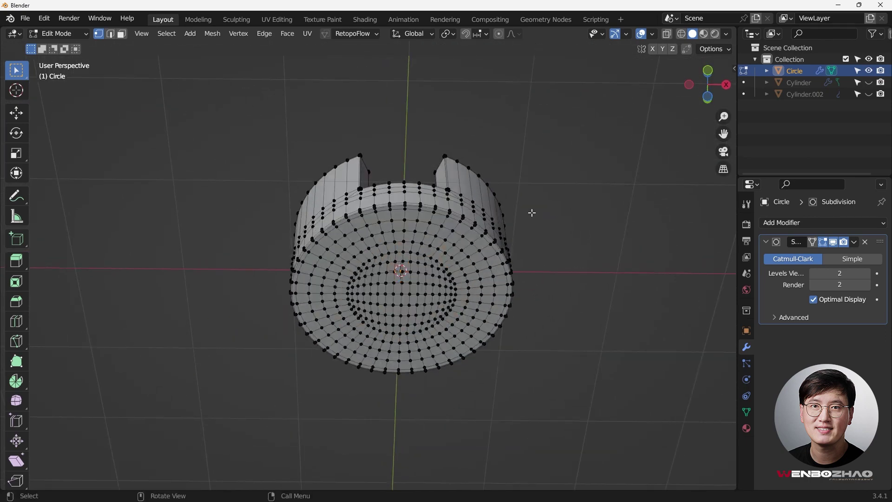
pyautogui.moveTo(531, 212); pyautogui.dragTo(512, 250, button='middle')
pyautogui.press('KP_1')
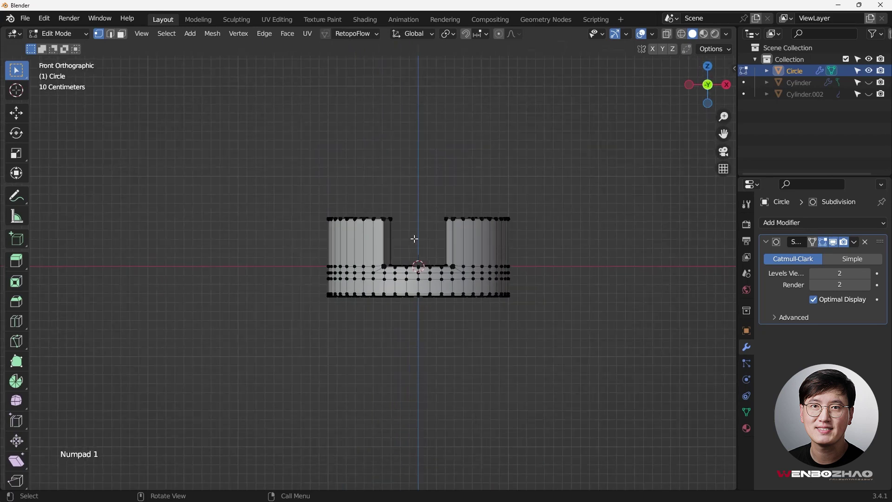
pyautogui.scroll(3, 404, 240)
pyautogui.hotkey('ctrl', 'r')
pyautogui.scroll(1, 357, 242)
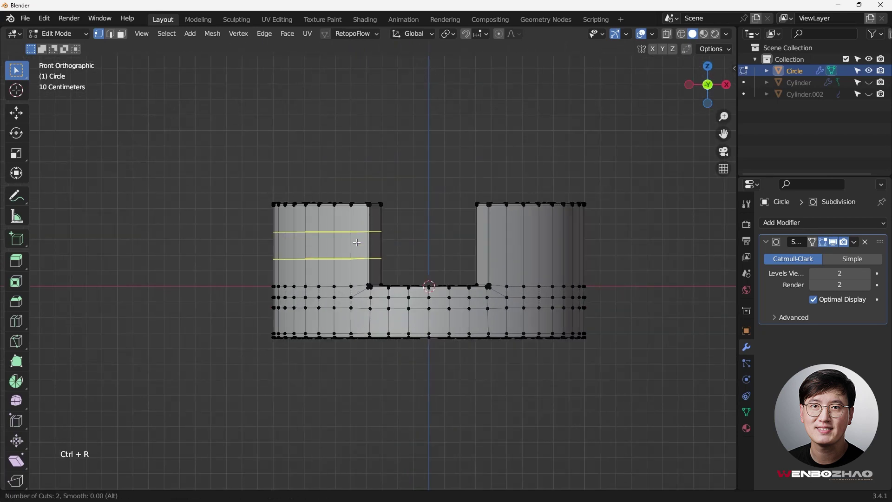
pyautogui.click(357, 242)
pyautogui.rightClick(357, 242)
# - Add two evenly spaced horizontal loop cuts to the upper wall segment right of the notch and clear the selection
pyautogui.hotkey('ctrl', 'r')
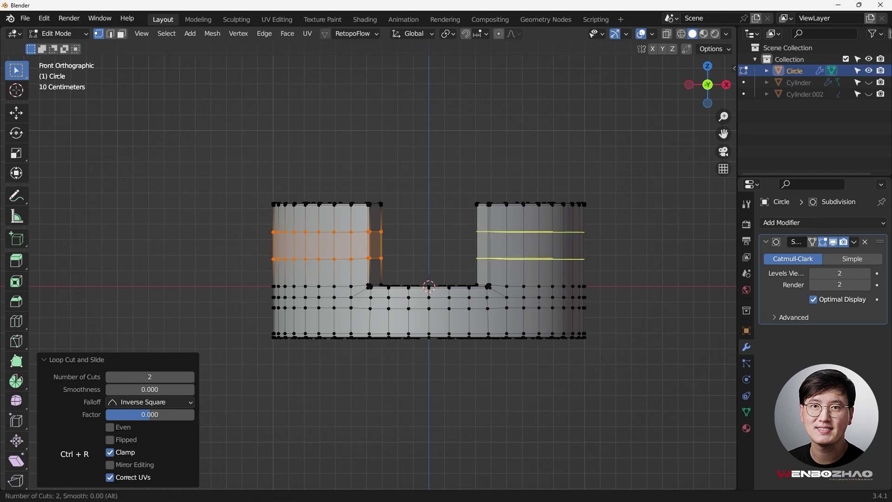
pyautogui.click(536, 233)
pyautogui.rightClick(536, 232)
pyautogui.scroll(-2, 538, 228)
pyautogui.keyDown('shift'); pyautogui.moveTo(536, 229); pyautogui.dragTo(456, 242, button='middle'); pyautogui.keyUp('shift')
pyautogui.scroll(3, 459, 241)
pyautogui.click(518, 210)
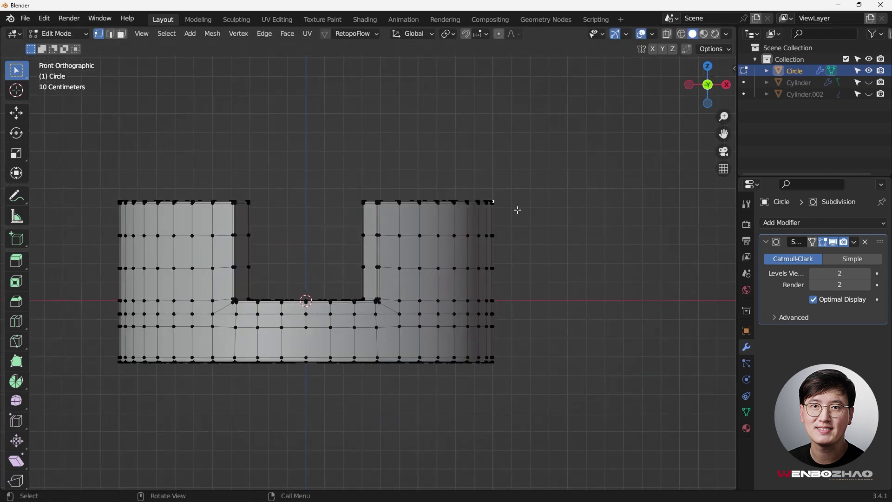
# - Edge-slide the second horizontal loop below the notch floor downward by about 0.35 to even the spacing, and clear the selection
pyautogui.keyDown('alt'); pyautogui.click(419, 328); pyautogui.keyUp('alt')
pyautogui.press('g')
pyautogui.press('g')
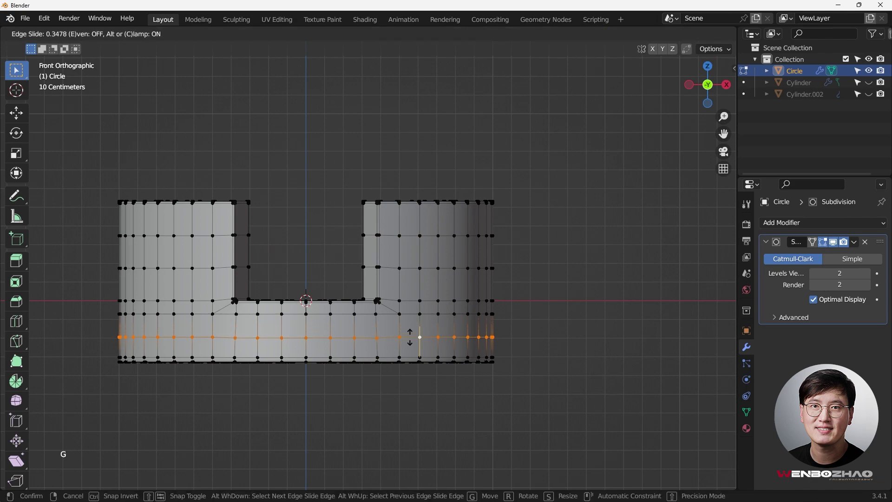
pyautogui.click(415, 334)
pyautogui.click(548, 278)
# - Add one centred loop cut running along the top rim and the notch faces through the wall thickness, and clear the selection
pyautogui.moveTo(516, 284); pyautogui.dragTo(450, 303, button='middle')
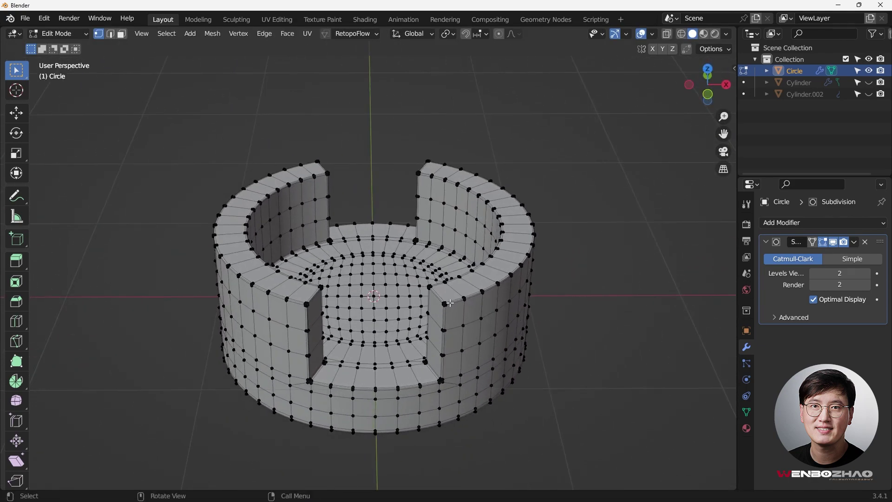
pyautogui.scroll(2, 450, 303)
pyautogui.hotkey('ctrl', 'r')
pyautogui.click(257, 288)
pyautogui.rightClick(257, 289)
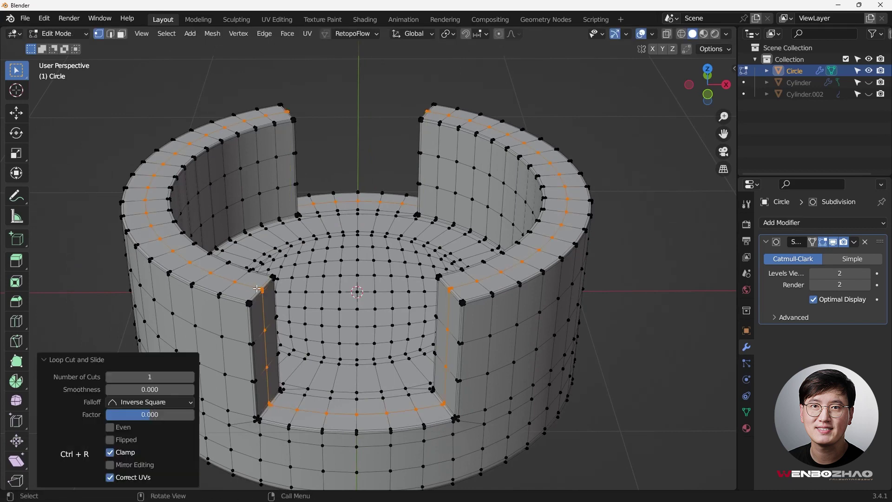
pyautogui.click(610, 198)
# - Switch to face selection and select all four-sided faces of the mesh using Faces by Sides with 4 vertices
pyautogui.moveTo(603, 229); pyautogui.dragTo(590, 205, button='middle')
pyautogui.scroll(-2, 590, 205)
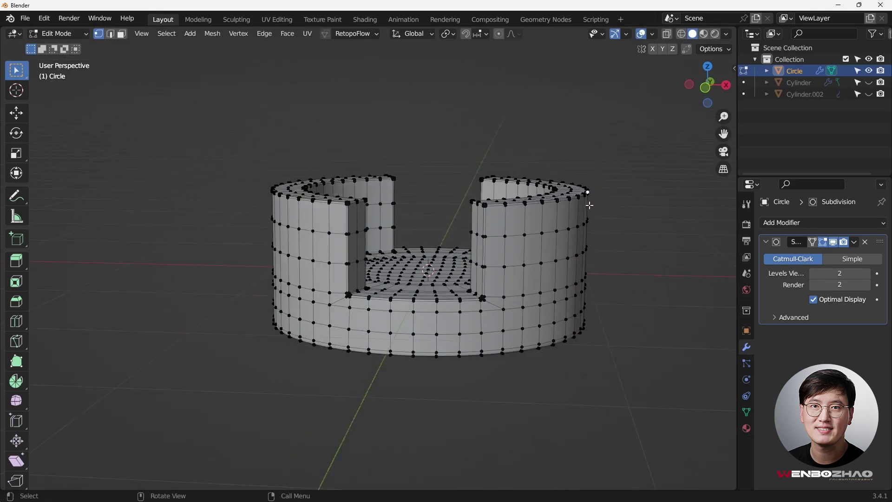
pyautogui.press('3')
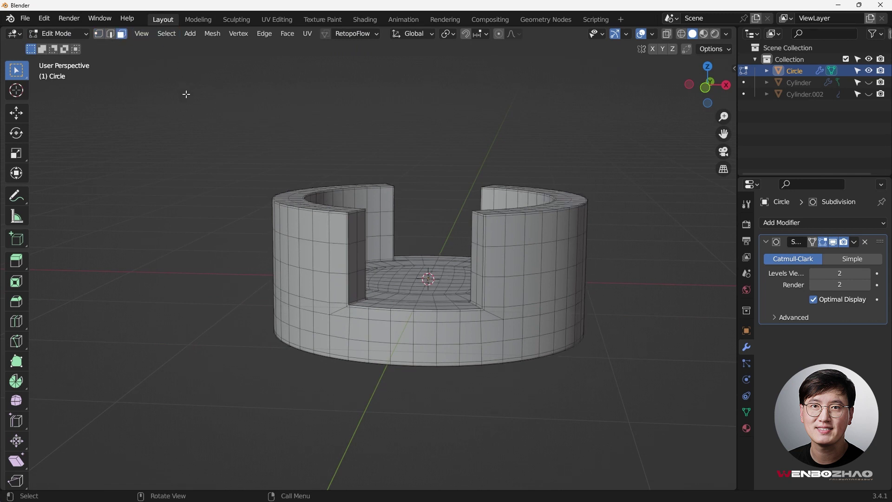
pyautogui.press('q')
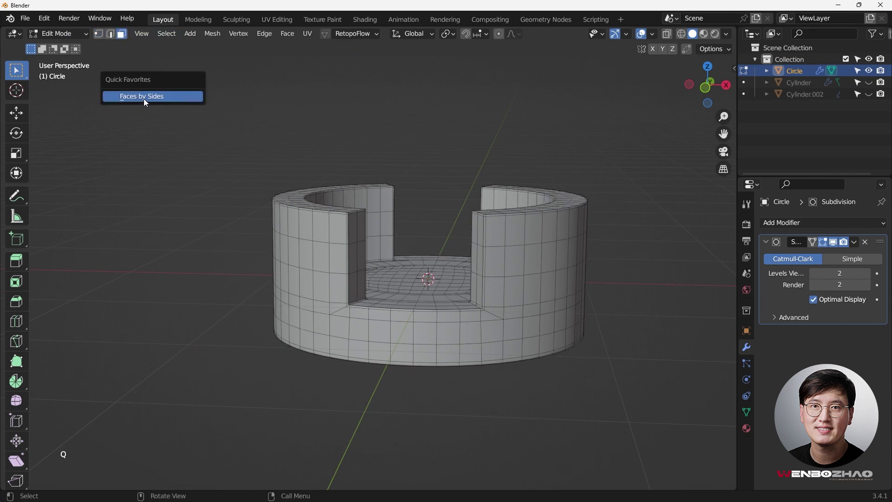
pyautogui.click(157, 96)
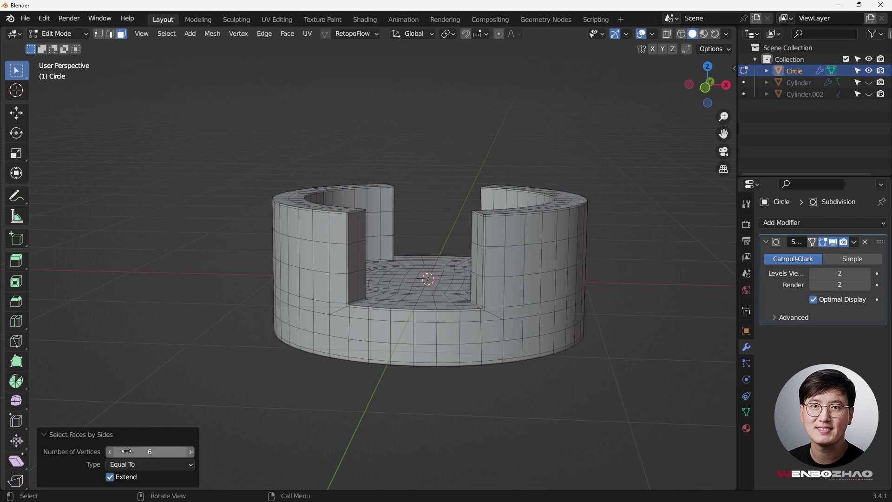
pyautogui.click(109, 452)
pyautogui.click(108, 452)
pyautogui.scroll(2, 496, 298)
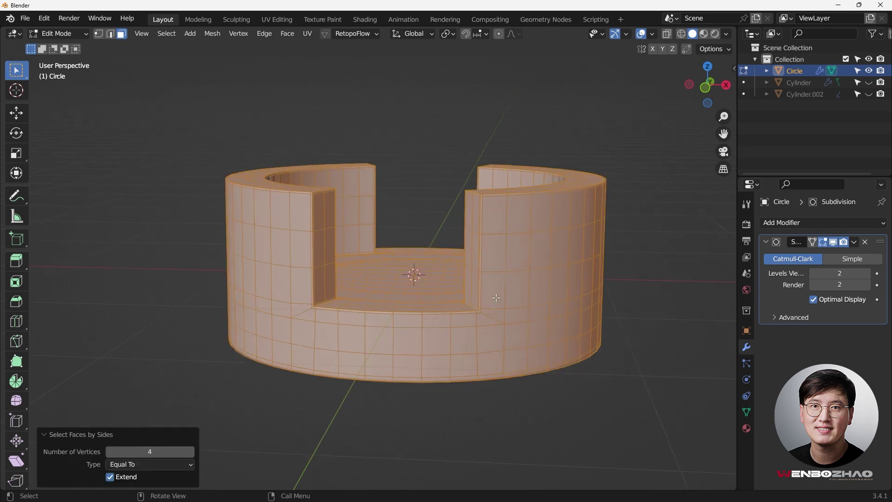
pyautogui.moveTo(496, 298); pyautogui.dragTo(234, 432, button='middle')
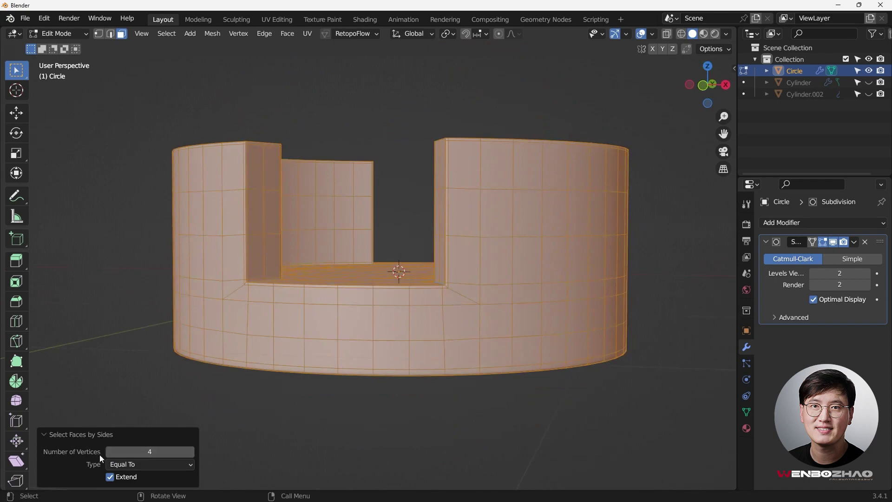
# - Check the whole mesh, including its underside, for non-quad faces by setting the vertex count to 3, 5, 6 and 7
pyautogui.click(108, 452)
pyautogui.moveTo(317, 355); pyautogui.dragTo(172, 470, button='middle')
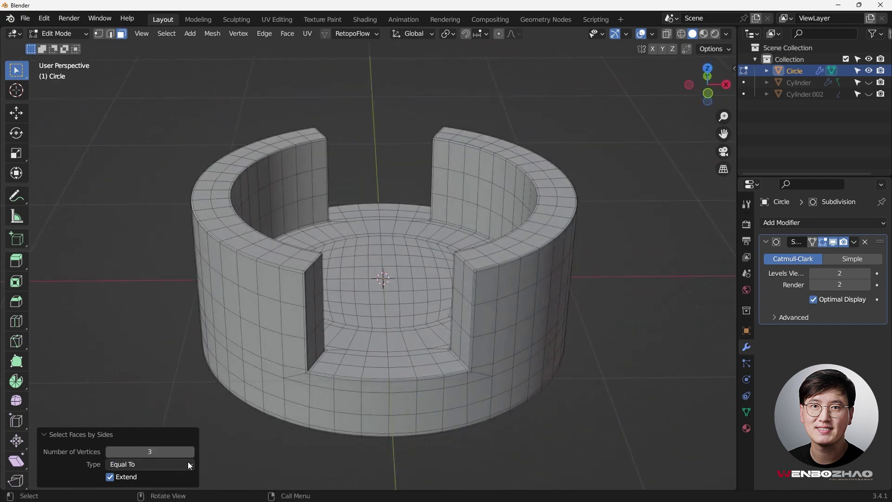
pyautogui.click(190, 452)
pyautogui.click(191, 451)
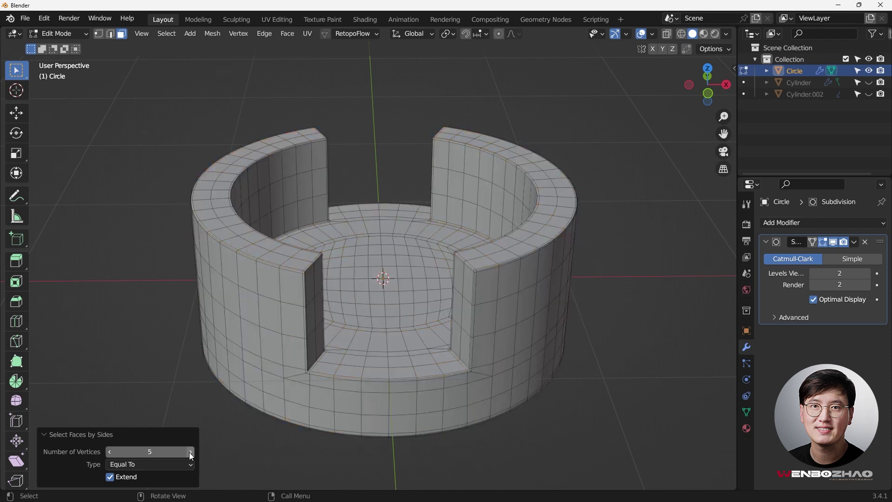
pyautogui.moveTo(190, 453); pyautogui.dragTo(194, 407, button='middle')
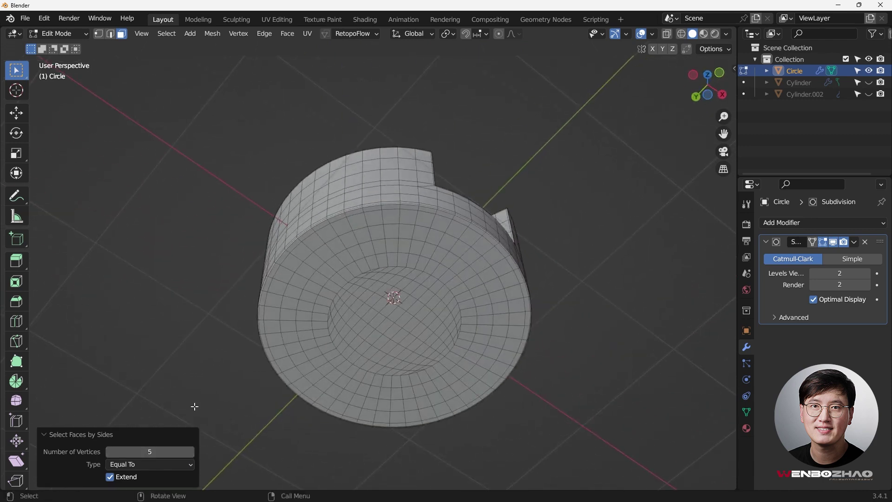
pyautogui.click(191, 452)
pyautogui.click(191, 452)
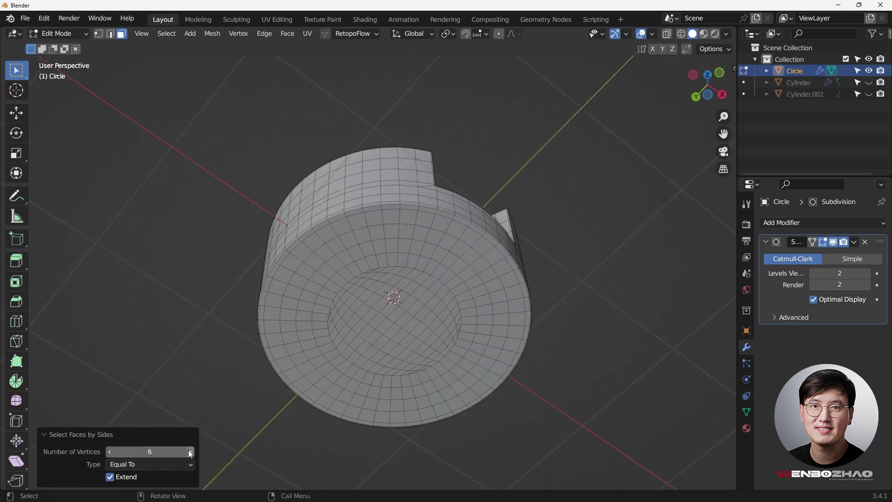
# - Return the Faces by Sides vertex count to 4, inspect the highlighted faces and clear the selection
pyautogui.click(110, 452)
pyautogui.click(110, 452)
pyautogui.click(110, 452)
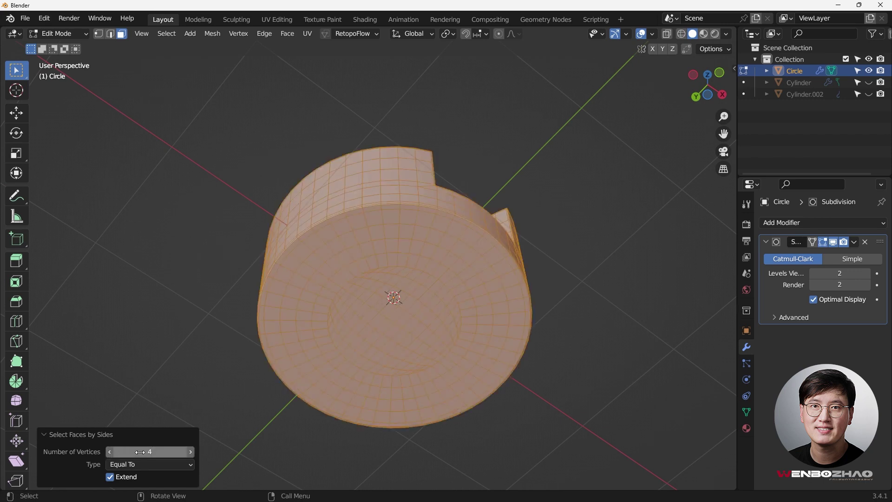
pyautogui.moveTo(407, 330); pyautogui.dragTo(534, 259, button='middle')
pyautogui.hotkey('alt', 'a')
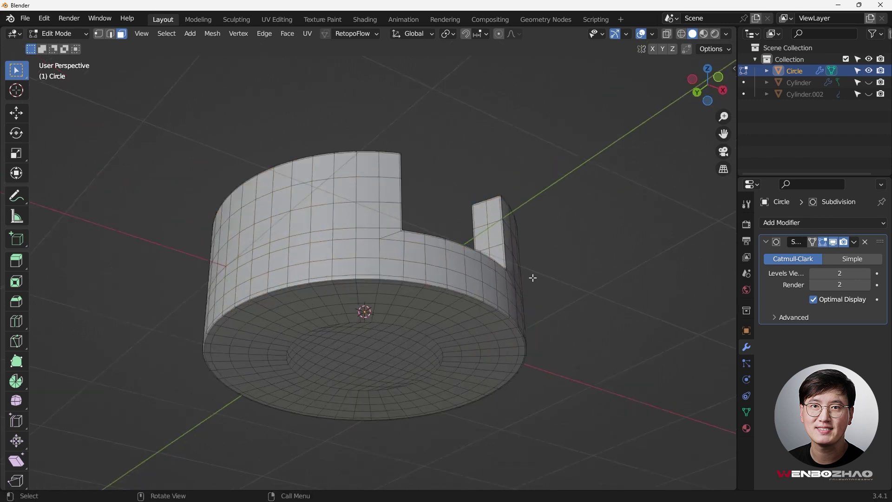
# - Switch to Object Mode and inspect the subdivided cylinder's smooth surface from above
pyautogui.press('KP_1')
pyautogui.press('Tab')
pyautogui.moveTo(520, 222); pyautogui.dragTo(440, 333, button='middle')
pyautogui.scroll(1, 429, 346)
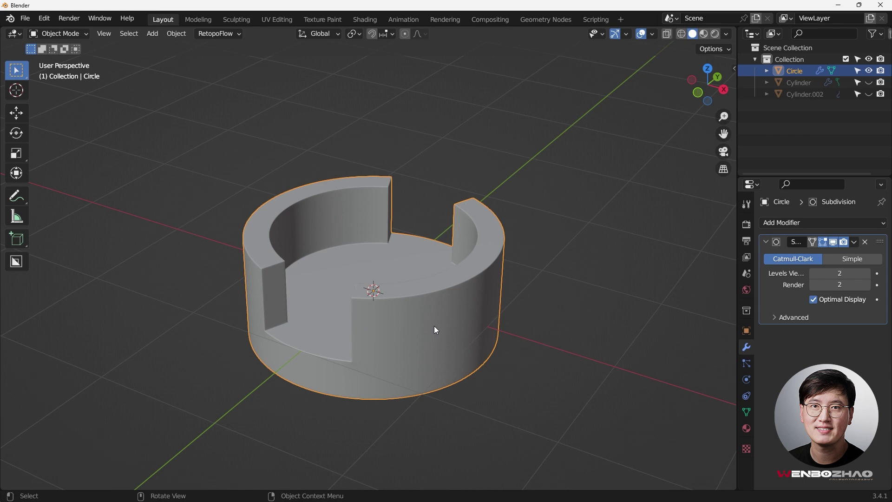
pyautogui.scroll(1, 434, 326)
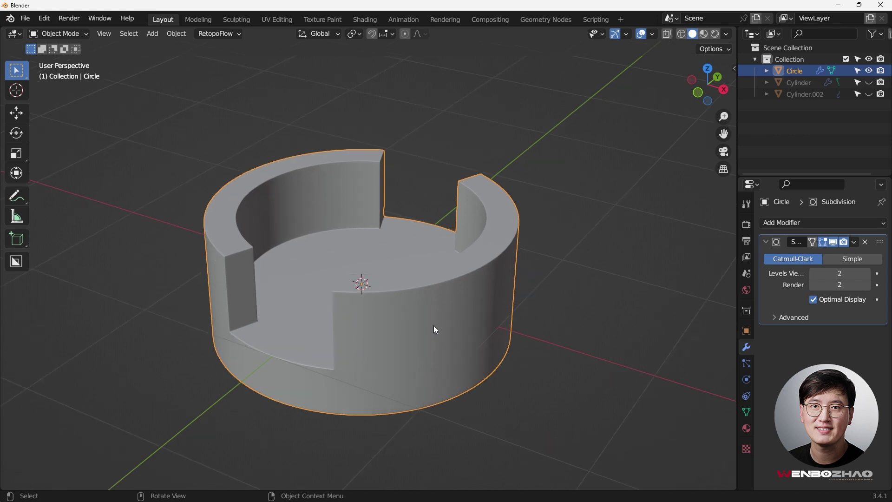